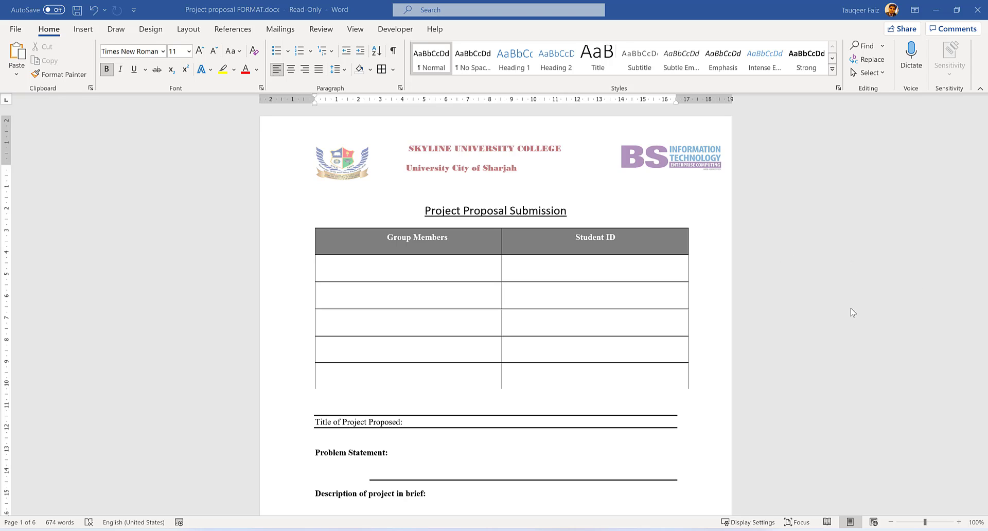
- Put the caret in the first row of the Group Members table to restore the Student ID
{"action": "left_click", "coordinate": [361, 272]}
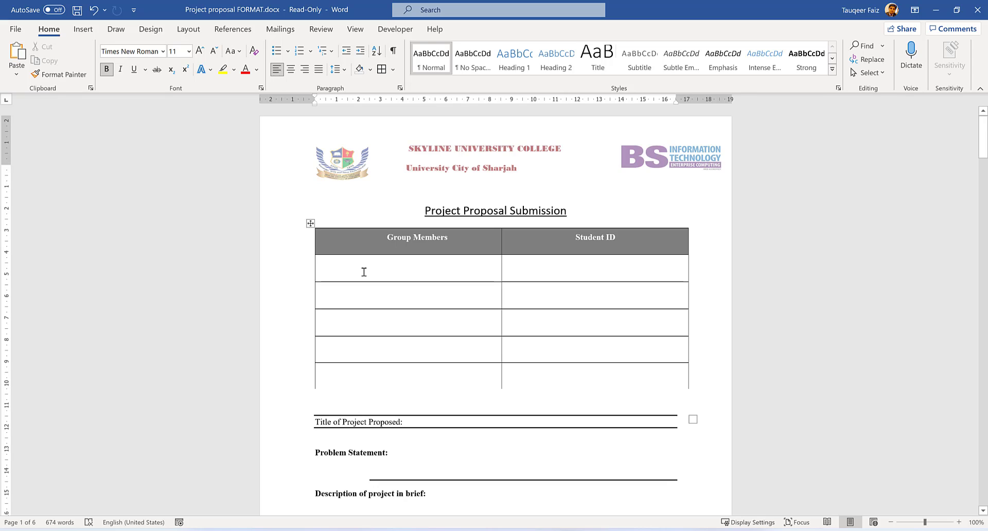
{"action": "key", "text": "ctrl+z"}
{"action": "left_click", "coordinate": [370, 268]}
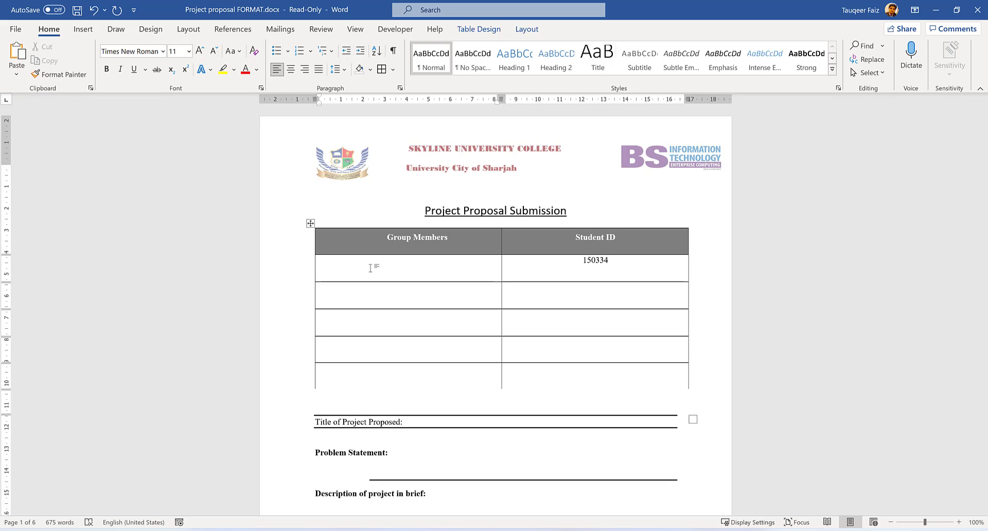
{"action": "type", "text": "Ahme"}
{"action": "type", "text": "d Al Q"}
{"action": "type", "text": "ahtani"}
{"action": "left_click", "coordinate": [372, 295]}
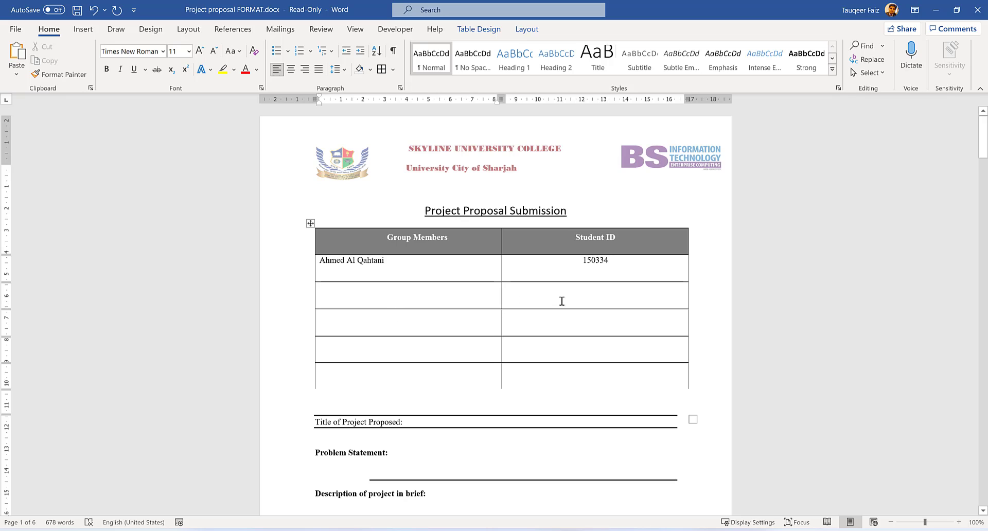
{"action": "scroll", "coordinate": [532, 316], "scroll_direction": "down", "scroll_amount": 2}
{"action": "left_click_drag", "start_coordinate": [315, 366], "coordinate": [412, 367]}
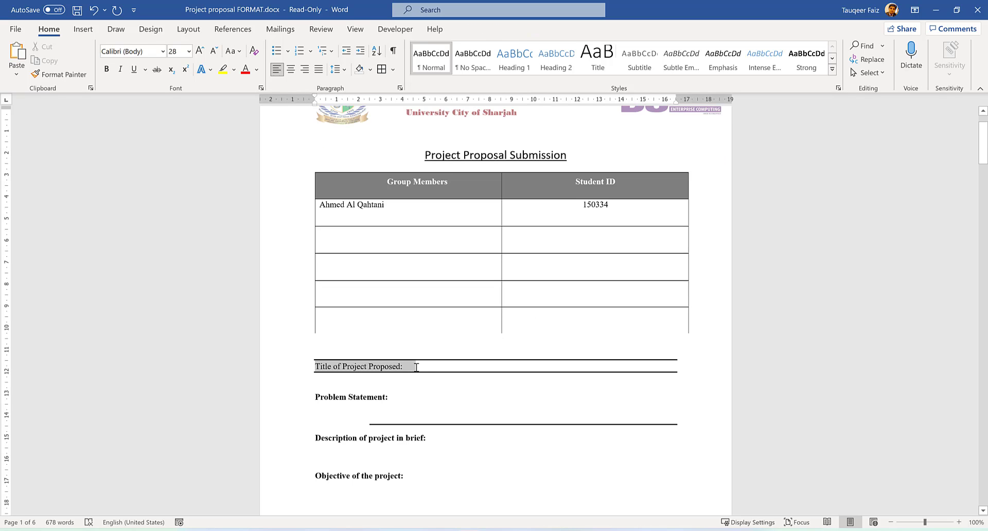
{"action": "left_click", "coordinate": [412, 369]}
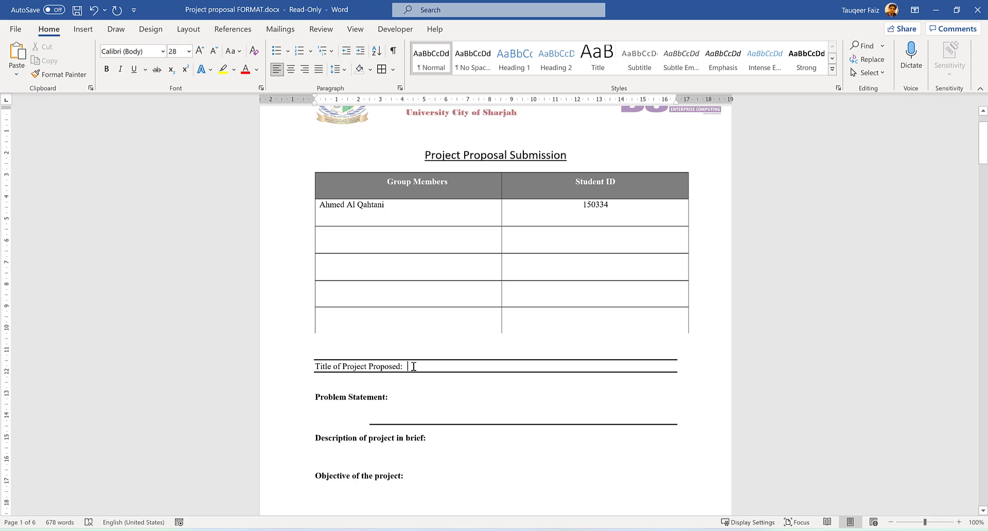
{"action": "type", "text": "O"}
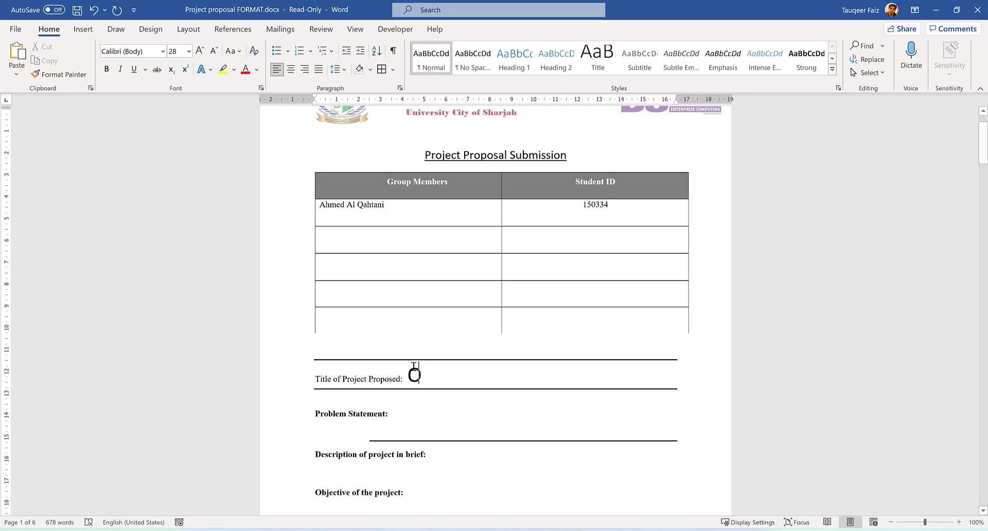
{"action": "type", "text": "nline Au"}
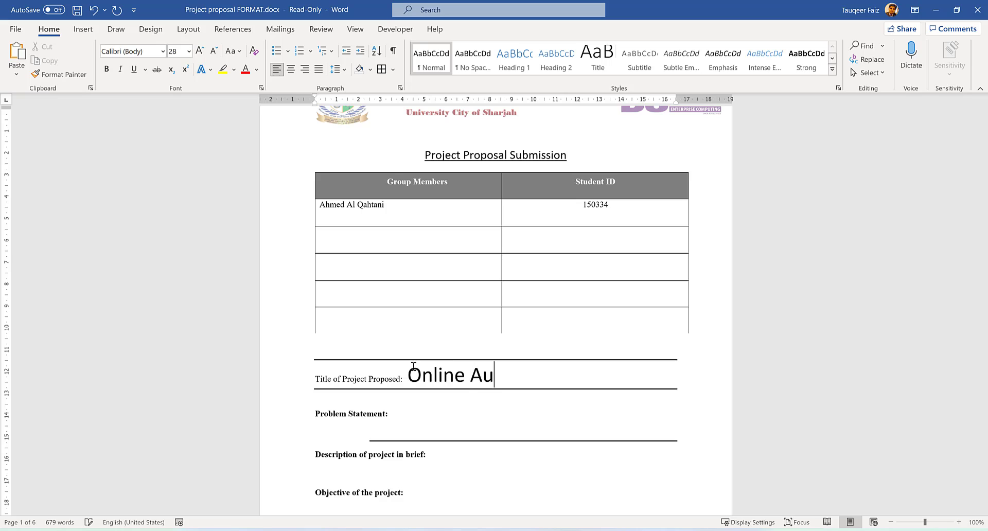
{"action": "type", "text": "ction System"}
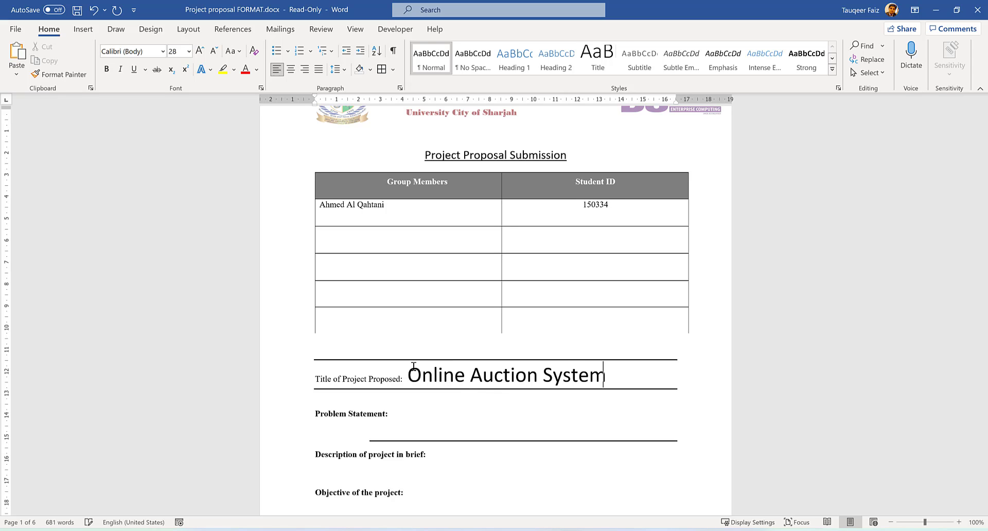
{"action": "key", "text": "BackSpace"}
{"action": "key", "text": "BackSpace"}
{"action": "key", "text": "BackSpace"}
{"action": "key", "text": "BackSpace"}
{"action": "key", "text": "BackSpace"}
{"action": "key", "text": "BackSpace"}
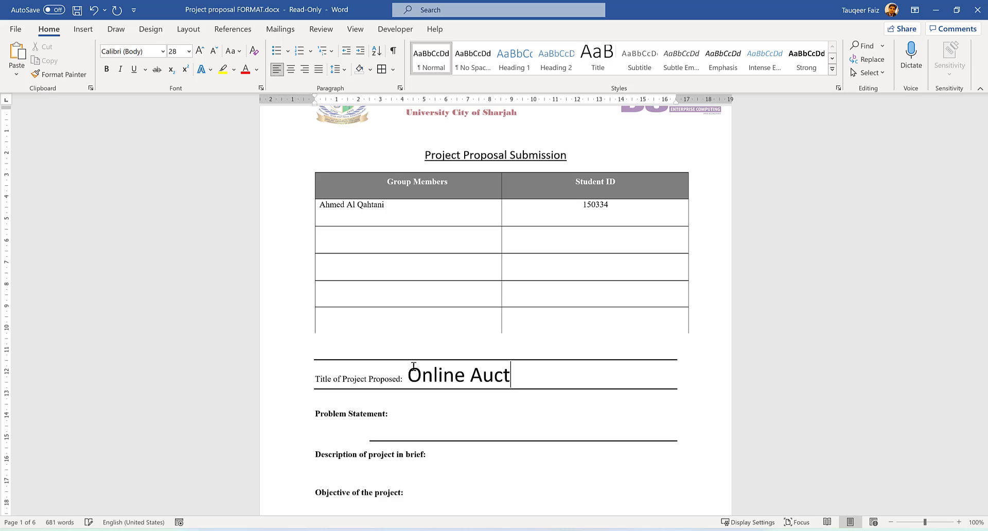
{"action": "key", "text": "BackSpace"}
{"action": "key", "text": "BackSpace"}
{"action": "key", "text": "BackSpace"}
{"action": "key", "text": "BackSpace"}
{"action": "key", "text": "BackSpace"}
{"action": "key", "text": "BackSpace"}
{"action": "key", "text": "BackSpace"}
{"action": "key", "text": "BackSpace"}
{"action": "key", "text": "BackSpace"}
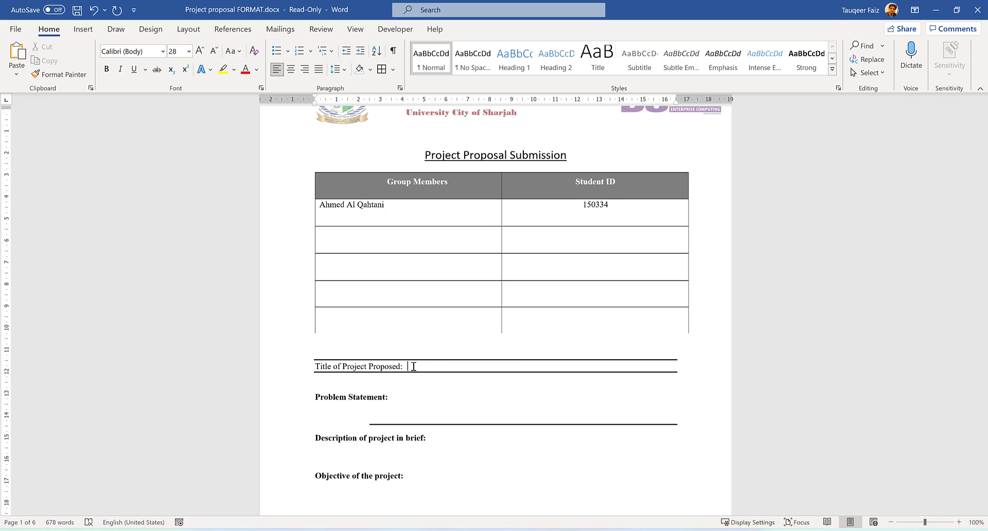
{"action": "type", "text": "Artif"}
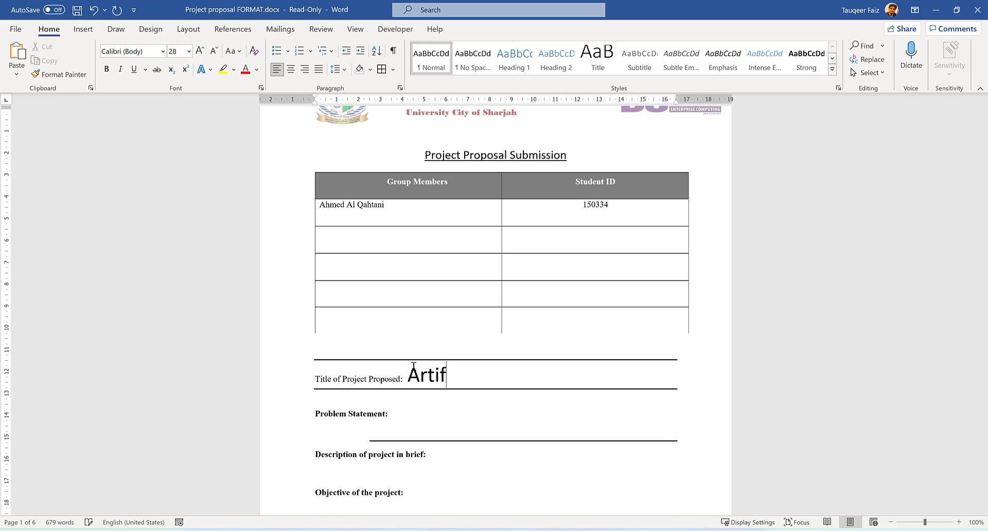
{"action": "type", "text": "icial  Inte"}
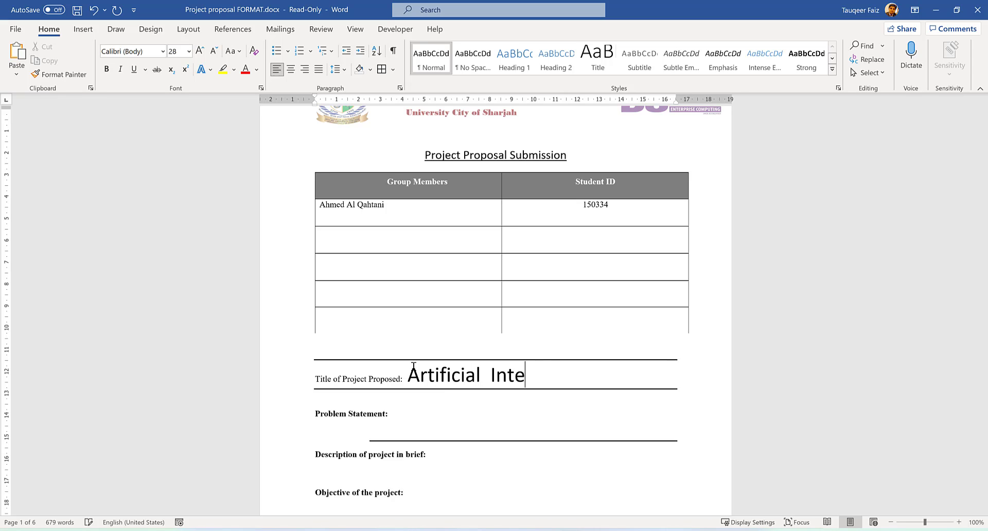
{"action": "type", "text": "lligence "}
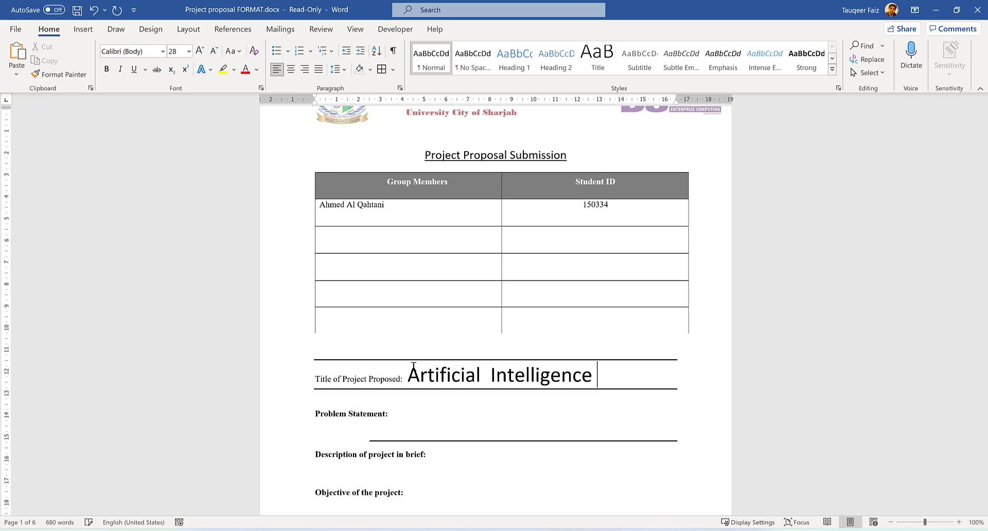
{"action": "type", "text": "based "}
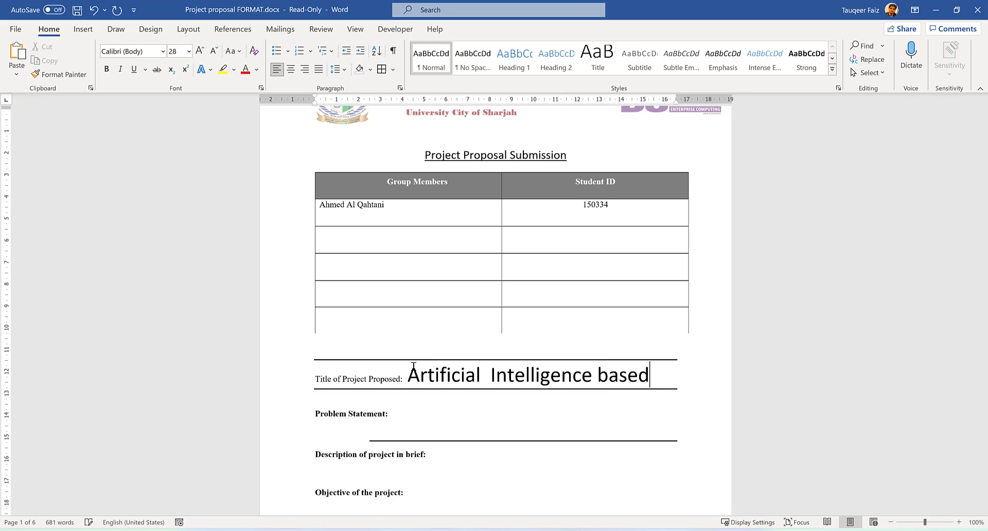
{"action": "type", "text": "Evalu"}
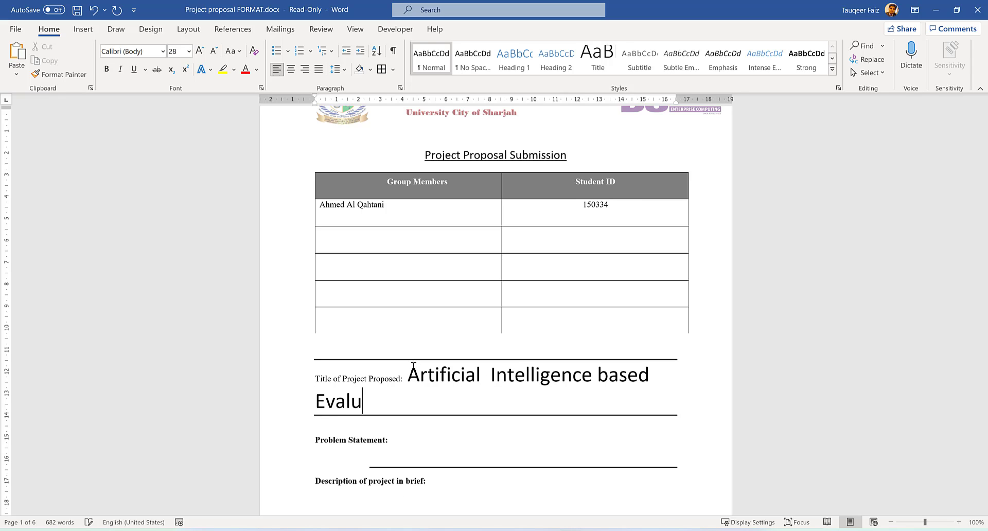
{"action": "type", "text": "ation Syst"}
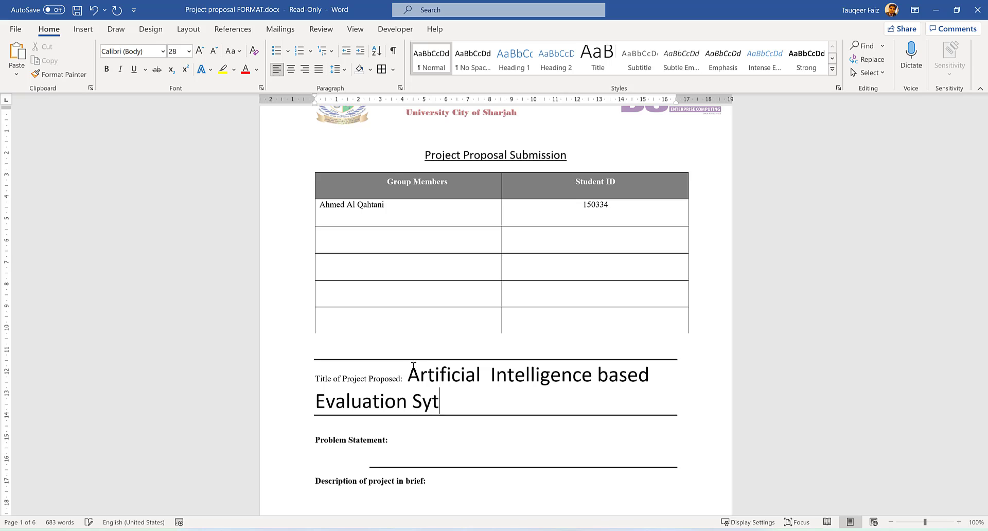
{"action": "key", "text": "BackSpace"}
{"action": "type", "text": "stem"}
{"action": "key", "text": "BackSpace"}
{"action": "key", "text": "BackSpace"}
{"action": "key", "text": "BackSpace"}
{"action": "key", "text": "BackSpace"}
{"action": "key", "text": "BackSpace"}
{"action": "key", "text": "BackSpace"}
{"action": "key", "text": "BackSpace"}
{"action": "key", "text": "BackSpace"}
{"action": "key", "text": "BackSpace"}
{"action": "key", "text": "BackSpace"}
{"action": "key", "text": "BackSpace"}
{"action": "key", "text": "BackSpace"}
{"action": "key", "text": "BackSpace"}
{"action": "key", "text": "BackSpace"}
{"action": "key", "text": "BackSpace"}
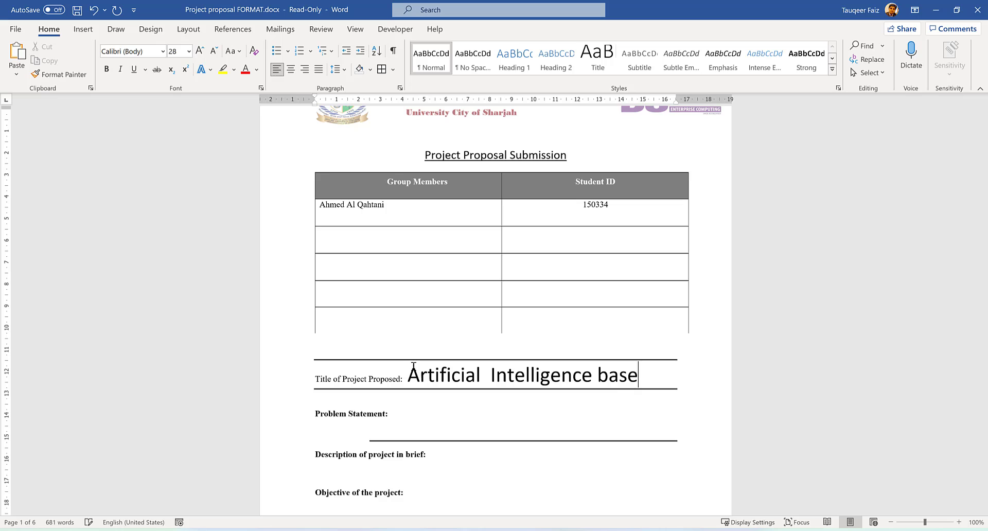
{"action": "key", "text": "BackSpace"}
{"action": "key", "text": "BackSpace"}
{"action": "key", "text": "BackSpace"}
{"action": "key", "text": "BackSpace"}
{"action": "key", "text": "BackSpace"}
{"action": "key", "text": "BackSpace"}
{"action": "key", "text": "BackSpace"}
{"action": "key", "text": "BackSpace"}
{"action": "key", "text": "BackSpace"}
{"action": "key", "text": "BackSpace"}
{"action": "key", "text": "BackSpace"}
{"action": "key", "text": "BackSpace"}
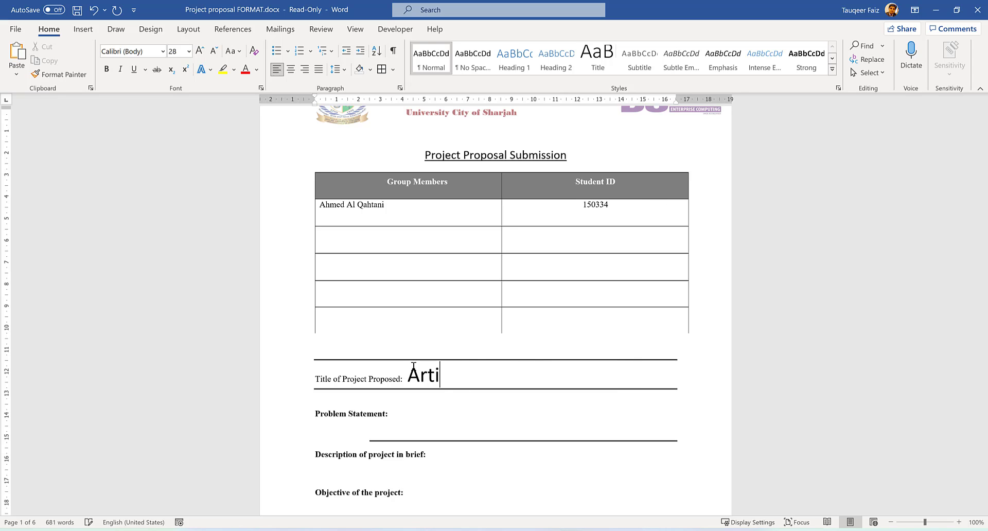
{"action": "key", "text": "BackSpace"}
{"action": "key", "text": "BackSpace"}
{"action": "key", "text": "BackSpace"}
{"action": "key", "text": "BackSpace"}
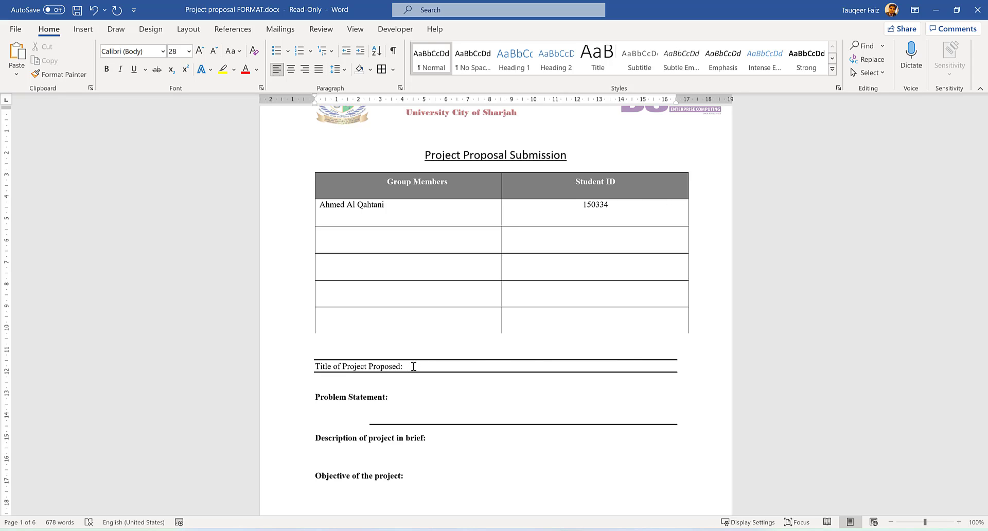
- Enter 'Social Distance Monitoring' as the proposed project title, correcting the typos
{"action": "type", "text": "So"}
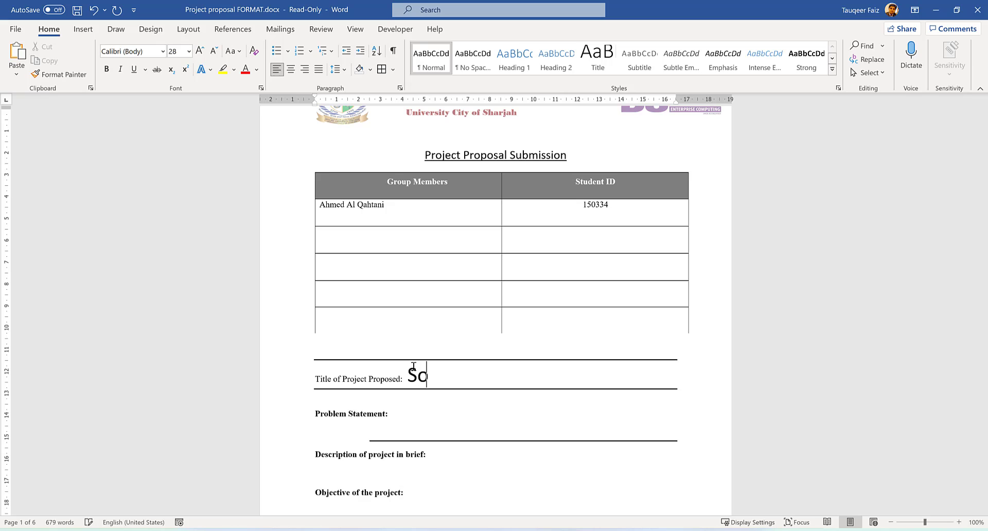
{"action": "type", "text": "cial Distan"}
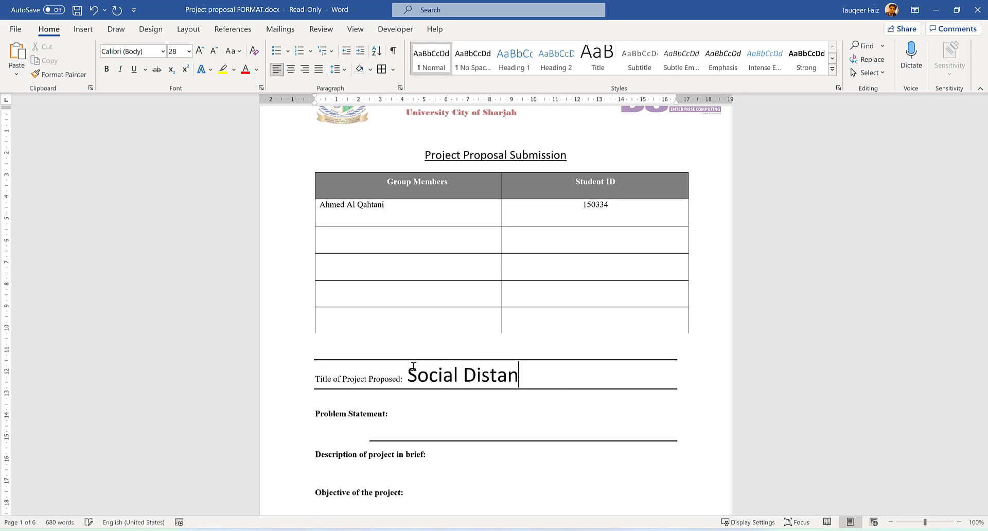
{"action": "type", "text": "cing"}
{"action": "key", "text": "BackSpace"}
{"action": "key", "text": "BackSpace"}
{"action": "key", "text": "BackSpace"}
{"action": "type", "text": "e Moni"}
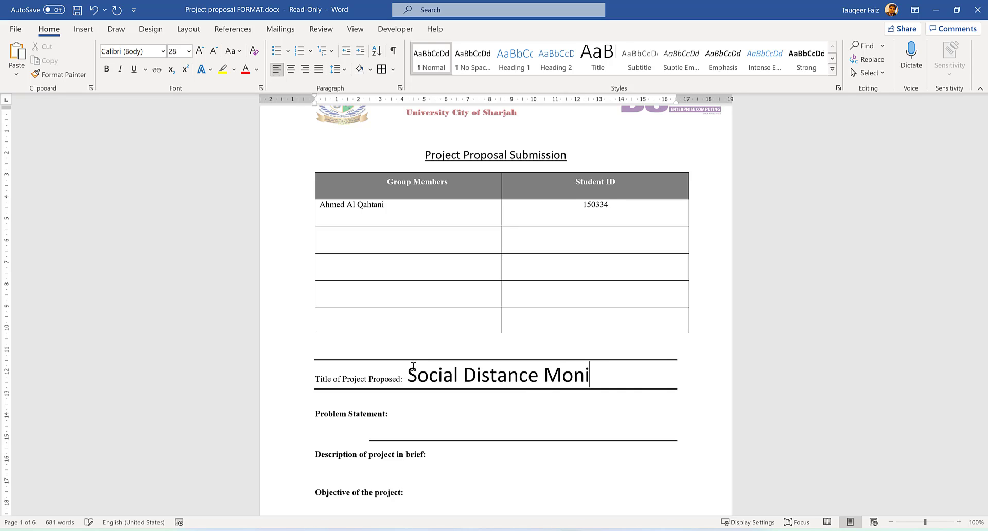
{"action": "type", "text": "toryi"}
{"action": "key", "text": "BackSpace"}
{"action": "key", "text": "BackSpace"}
{"action": "type", "text": "i"}
{"action": "type", "text": "ng"}
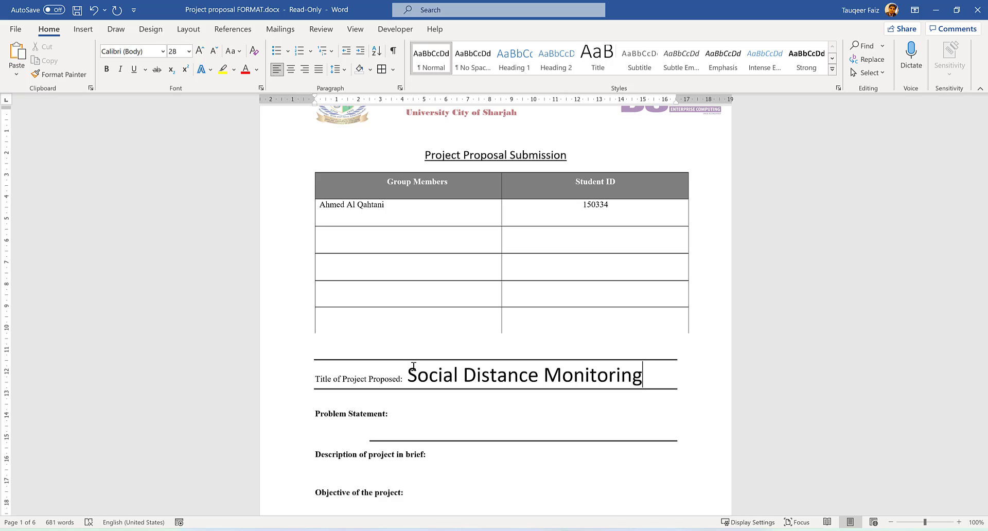
{"action": "left_click", "coordinate": [395, 428]}
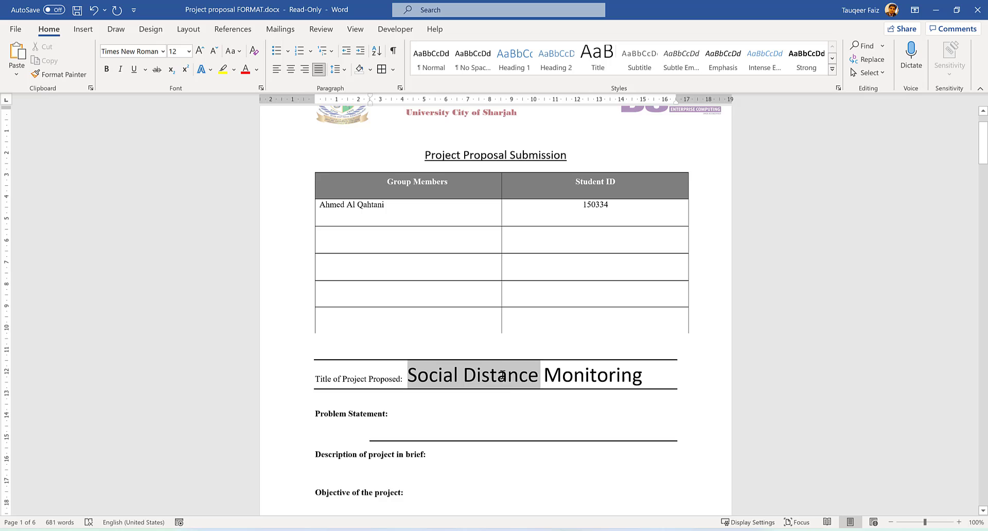
{"action": "left_click_drag", "start_coordinate": [502, 375], "coordinate": [638, 375]}
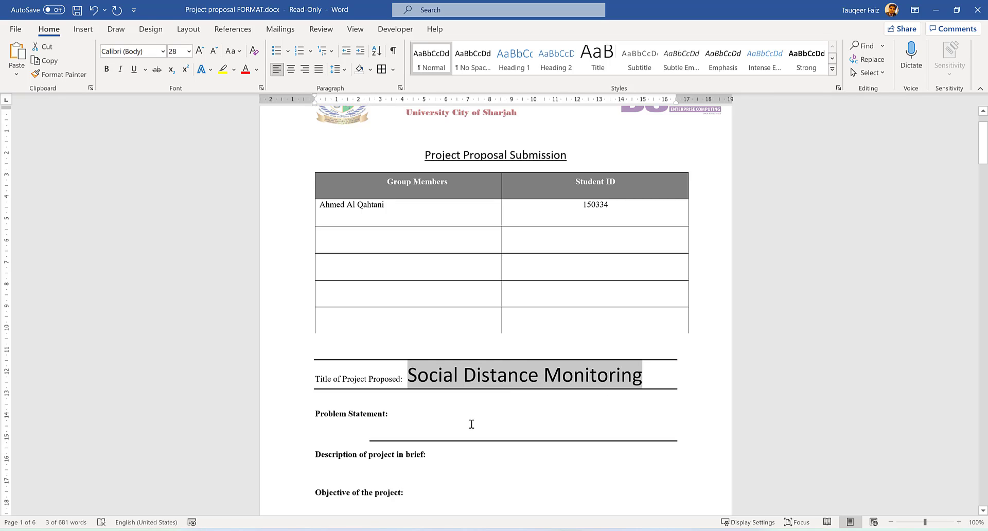
{"action": "left_click", "coordinate": [406, 435]}
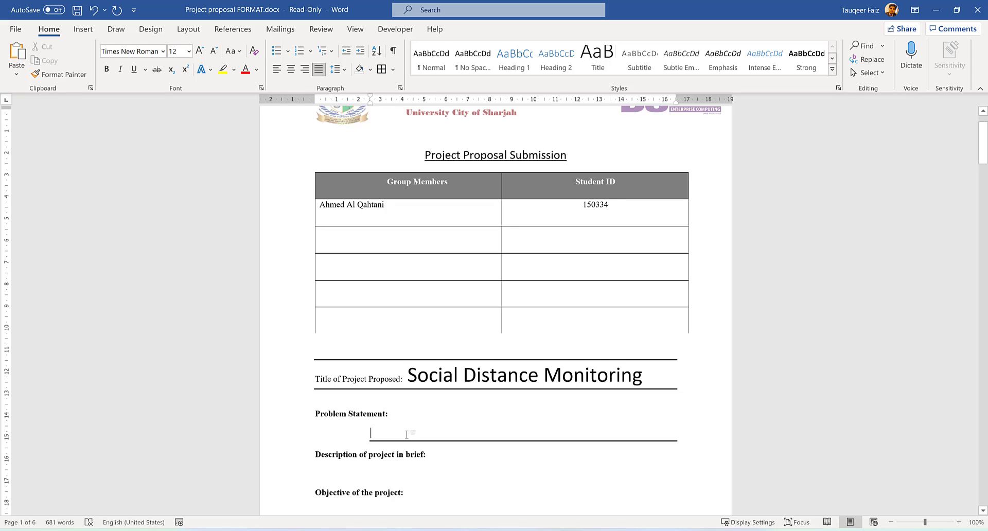
- Write the problem statement: monitoring distancing to curb COVID-19 spread requires an automated reminder system
{"action": "type", "text": "In "}
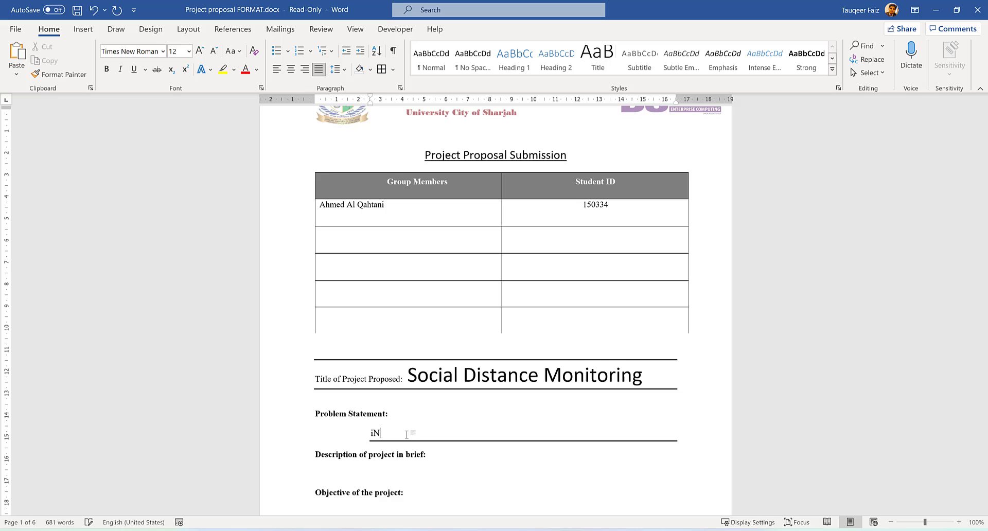
{"action": "type", "text": "order "}
{"action": "type", "text": "to moni"}
{"action": "type", "text": "tor soci"}
{"action": "type", "text": "al dista"}
{"action": "type", "text": "ncing "}
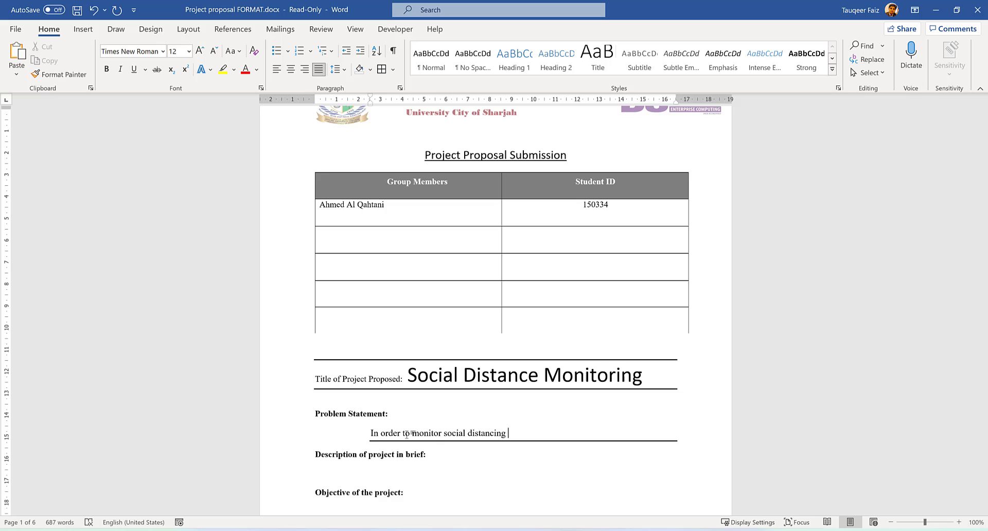
{"action": "type", "text": "in public"}
{"action": "type", "text": " places t"}
{"action": "type", "text": "o reduce "}
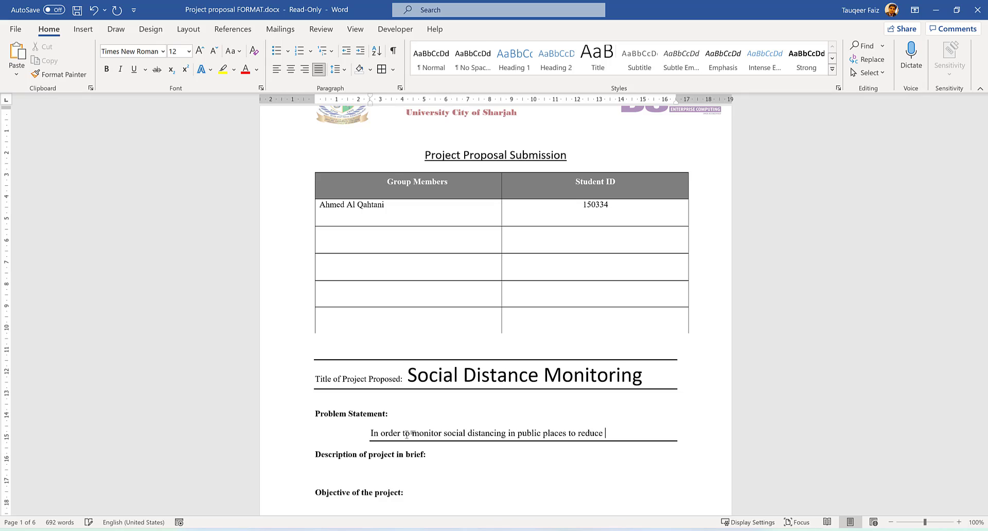
{"action": "type", "text": "the COVID"}
{"action": "type", "text": "-19"}
{"action": "type", "text": " dis"}
{"action": "type", "text": "ease"}
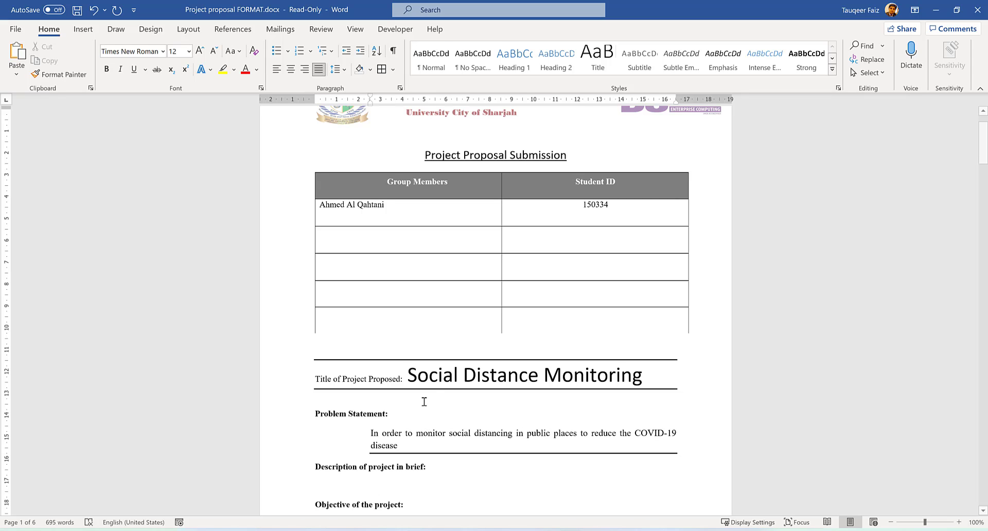
{"action": "left_click", "coordinate": [633, 434]}
{"action": "type", "text": "spread of"}
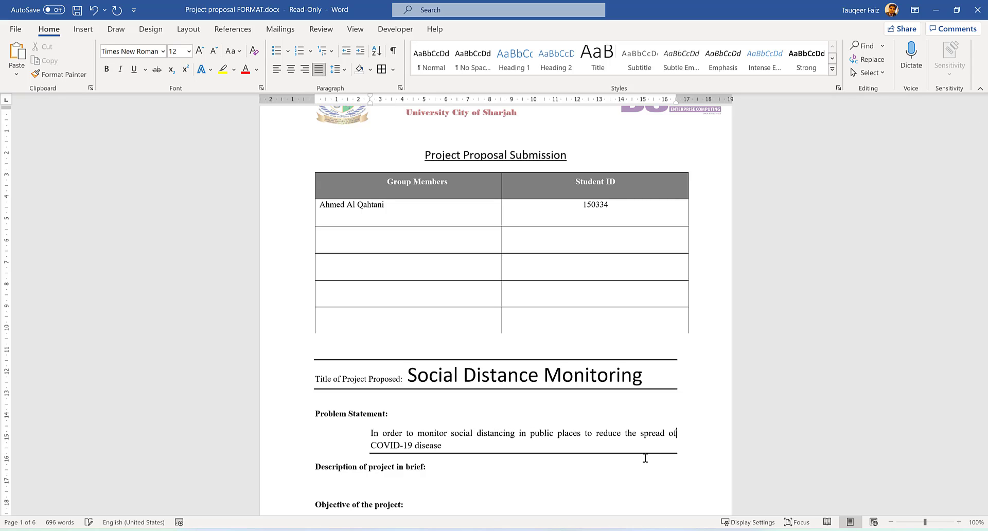
{"action": "left_click", "coordinate": [476, 447]}
{"action": "type", "text": ", we need "}
{"action": "type", "text": "an automated "}
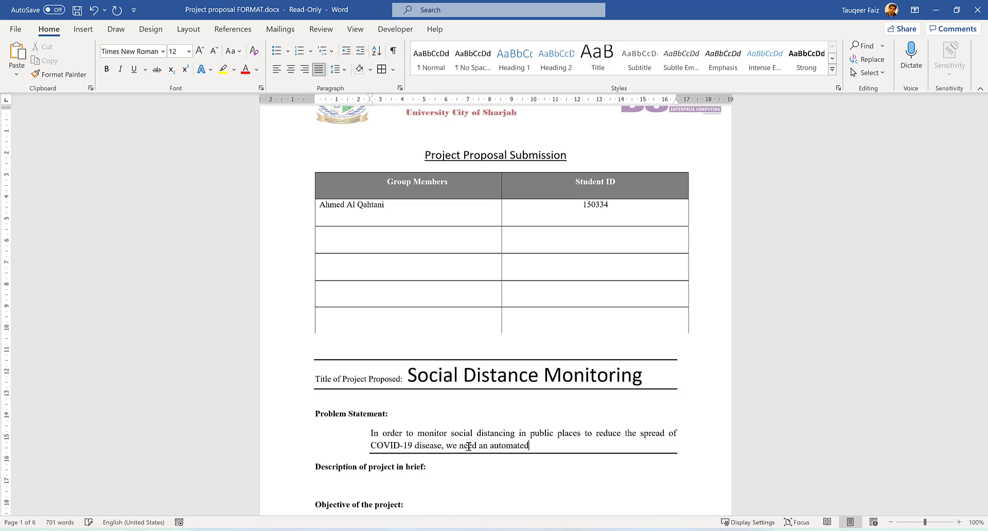
{"action": "type", "text": "system"}
{"action": "type", "text": " to remind"}
{"action": "type", "text": " people t"}
{"action": "type", "text": "o keep the s"}
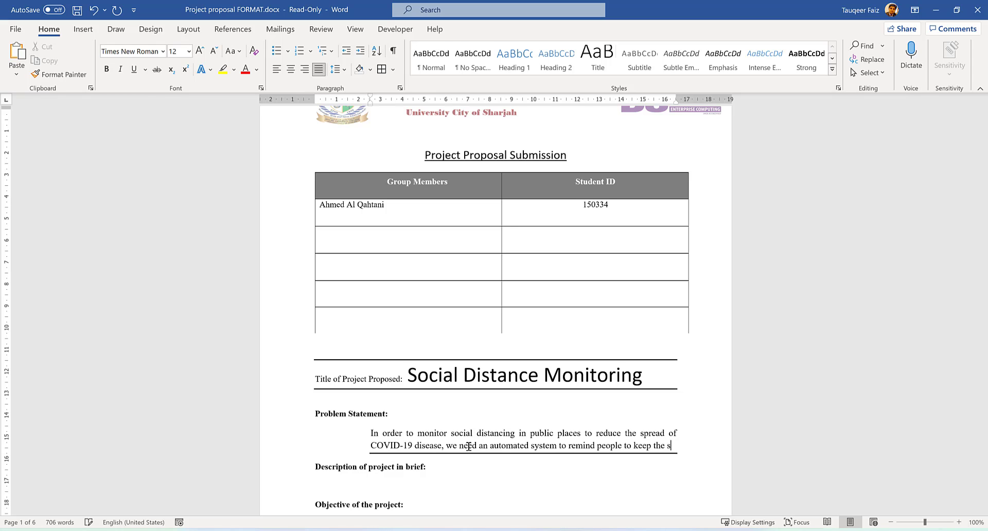
{"action": "type", "text": "ocial distanc"}
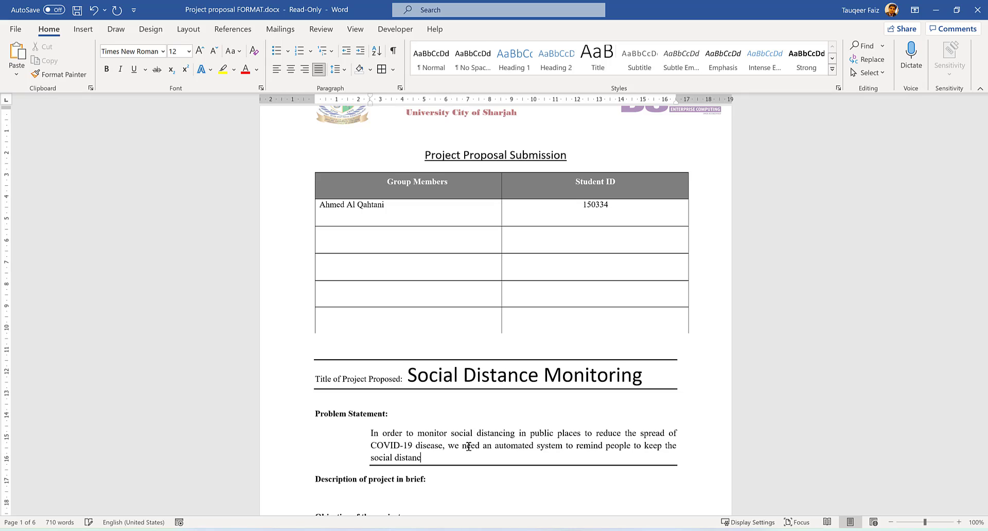
{"action": "type", "text": "ing."}
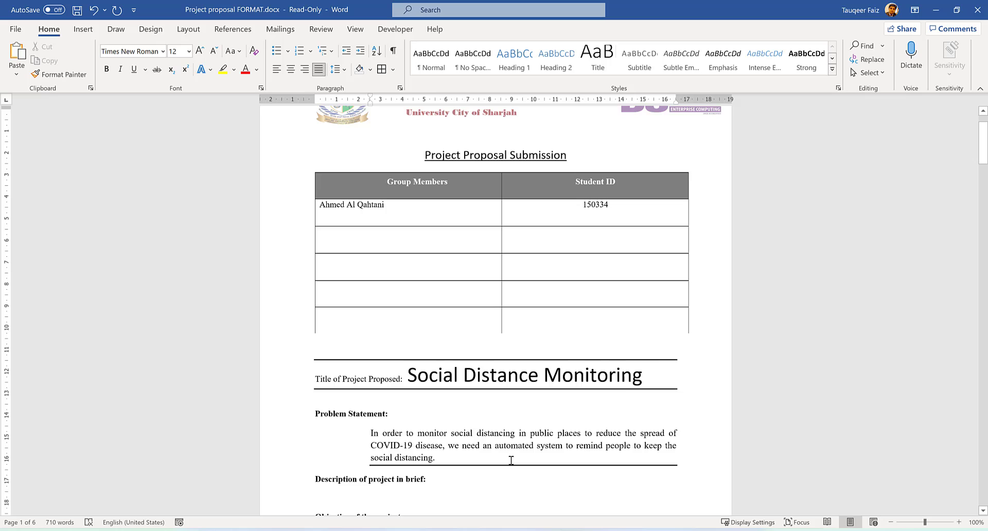
{"action": "scroll", "coordinate": [370, 412], "scroll_direction": "down", "scroll_amount": 2}
{"action": "left_click", "coordinate": [371, 412]}
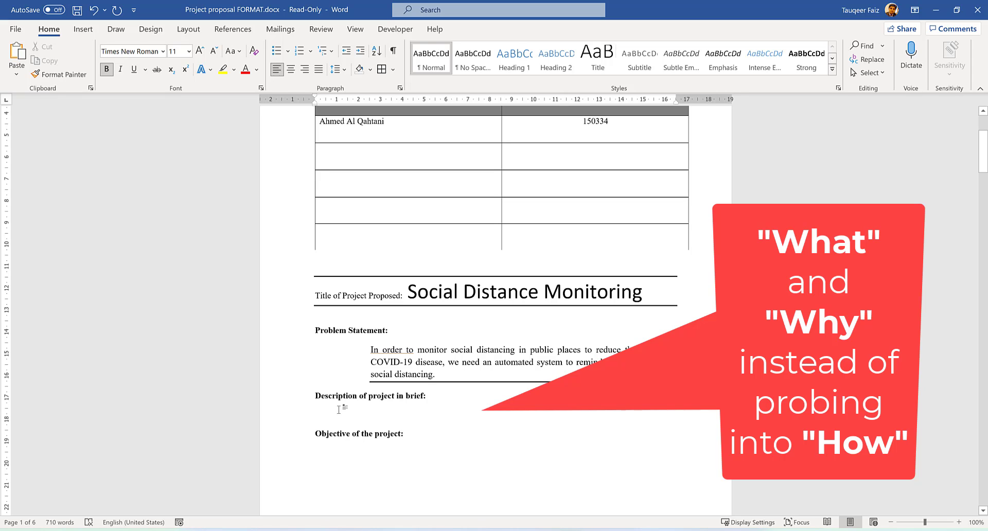
- Remove the bold 'The' and switch the description text to non-bold
{"action": "type", "text": "The"}
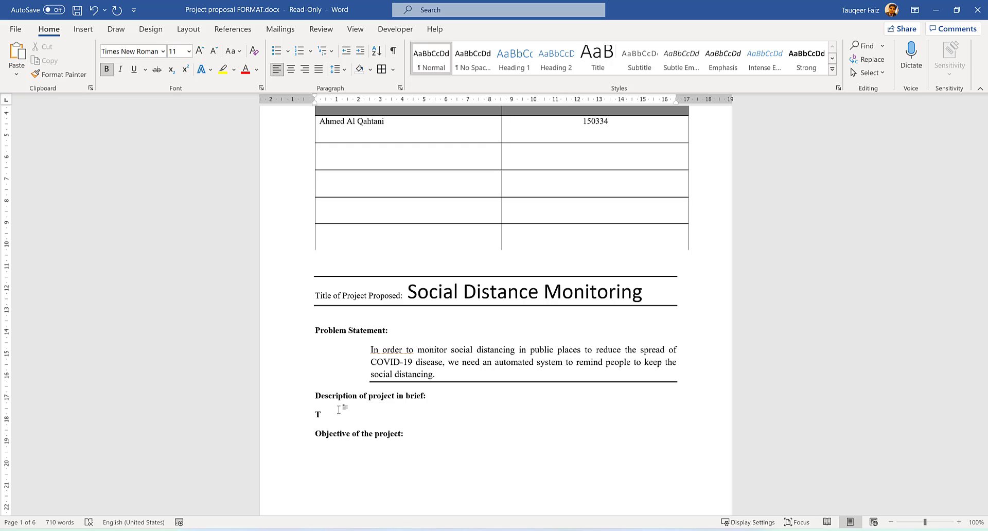
{"action": "key", "text": "BackSpace"}
{"action": "key", "text": "BackSpace"}
{"action": "key", "text": "BackSpace"}
{"action": "left_click", "coordinate": [107, 69]}
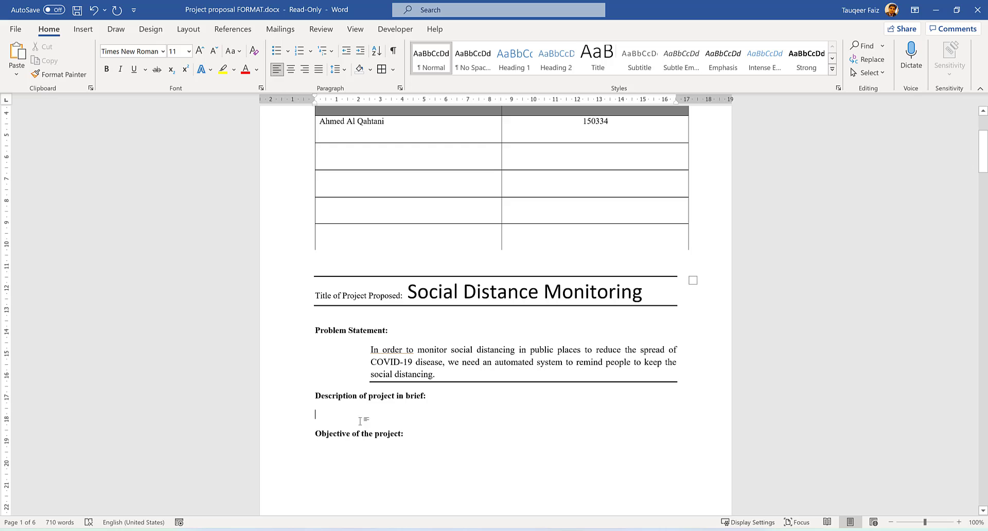
- Describe using software and hardware to build an automated social distancing system
{"action": "type", "text": "The "}
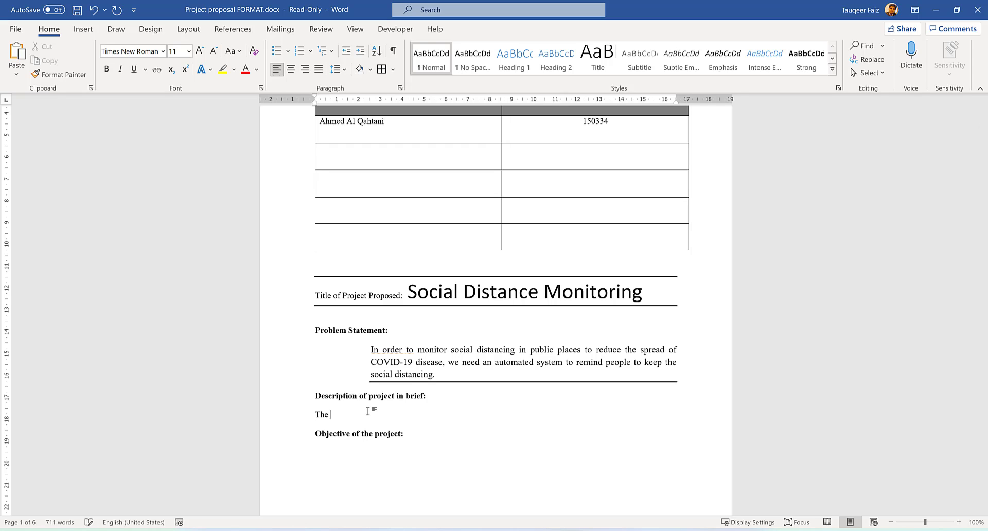
{"action": "type", "text": "purpose"}
{"action": "type", "text": " of thie"}
{"action": "key", "text": "BackSpace"}
{"action": "type", "text": "s project "}
{"action": "type", "text": "is to make "}
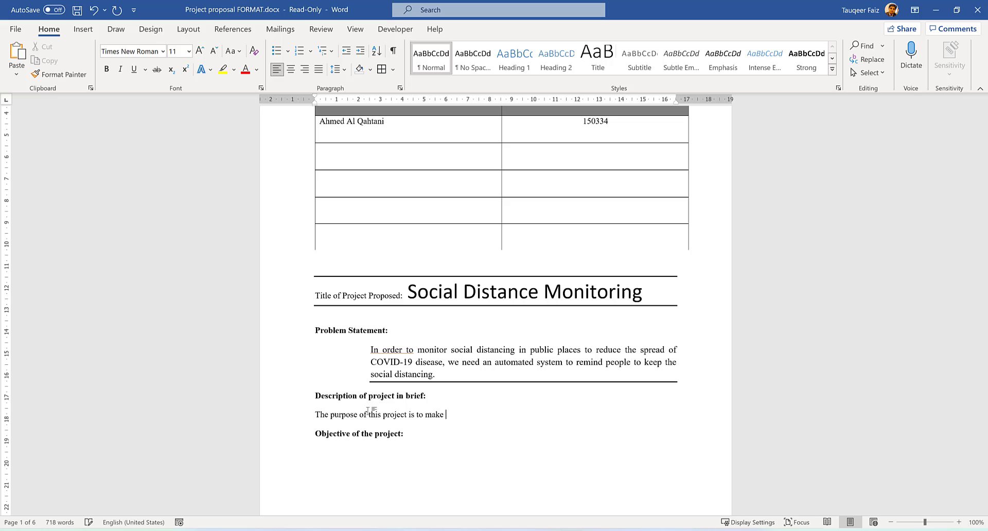
{"action": "type", "text": "use o"}
{"action": "type", "text": "f softwar"}
{"action": "type", "text": "e and hard"}
{"action": "type", "text": "ware to build"}
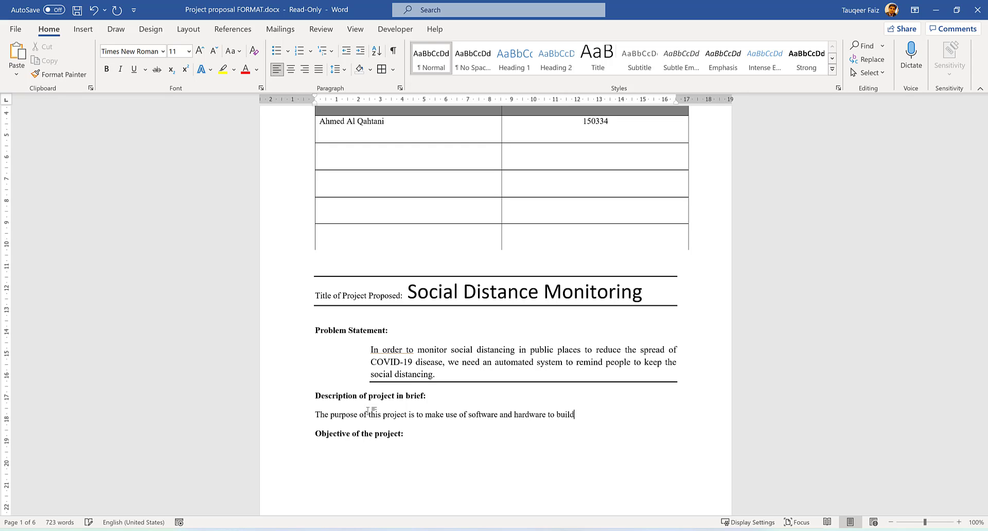
{"action": "type", "text": " and"}
{"action": "key", "text": "BackSpace"}
{"action": "type", "text": "u"}
{"action": "key", "text": "BackSpace"}
{"action": "type", "text": "automate"}
{"action": "type", "text": "d system"}
{"action": "type", "text": " for soci"}
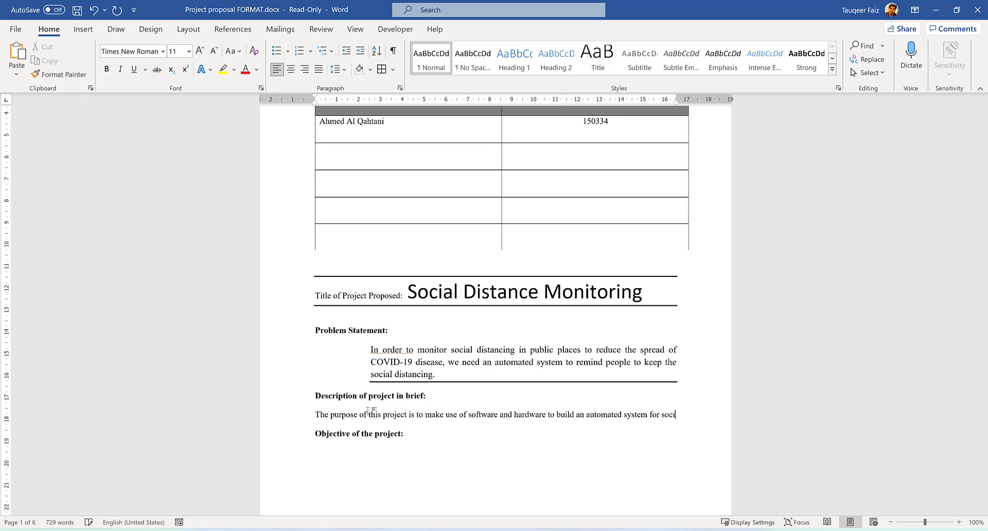
{"action": "type", "text": "al distancing"}
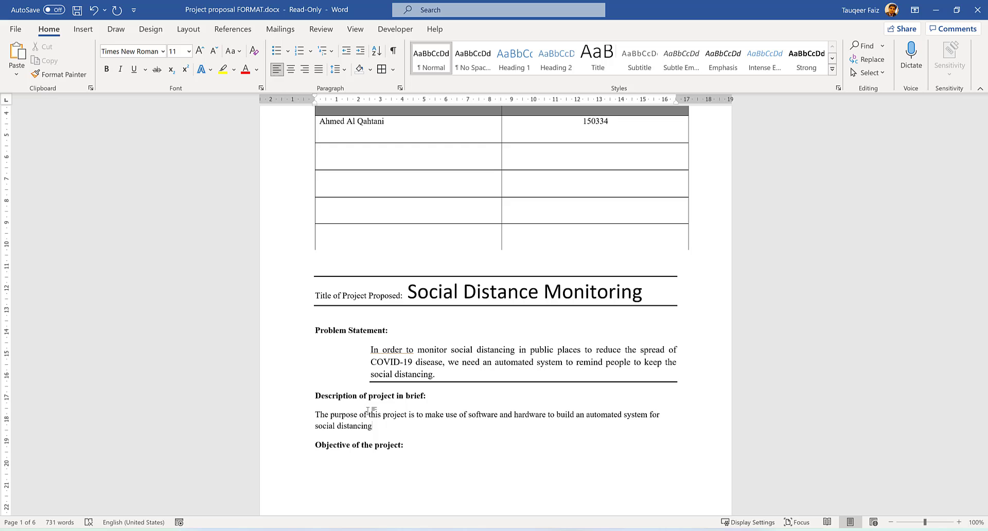
{"action": "type", "text": ". Current"}
{"action": "type", "text": "ly, "}
{"action": "type", "text": "we need to a"}
{"action": "type", "text": "nnounce in"}
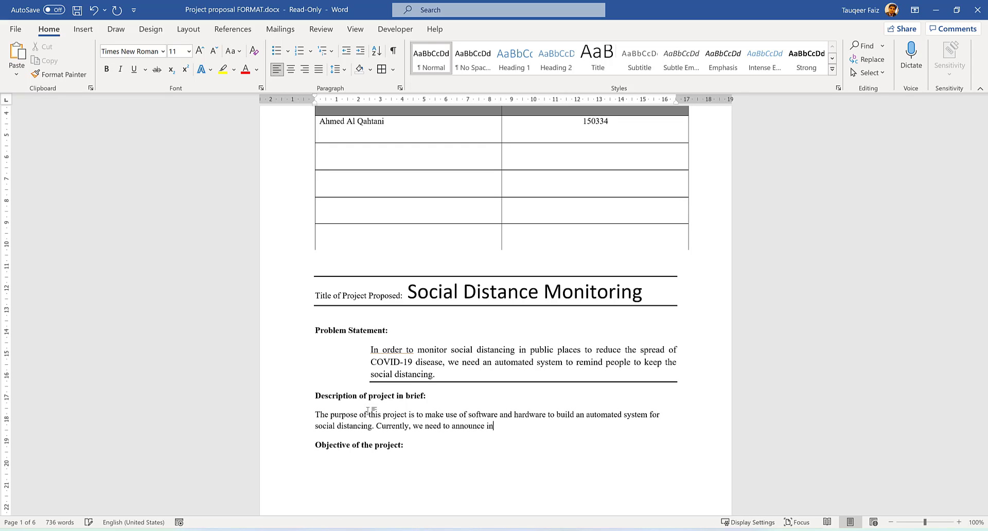
{"action": "type", "text": " the public "}
{"action": "type", "text": "places "}
{"action": "type", "text": "to "}
{"action": "type", "text": "keep the"}
{"action": "type", "text": " social dista"}
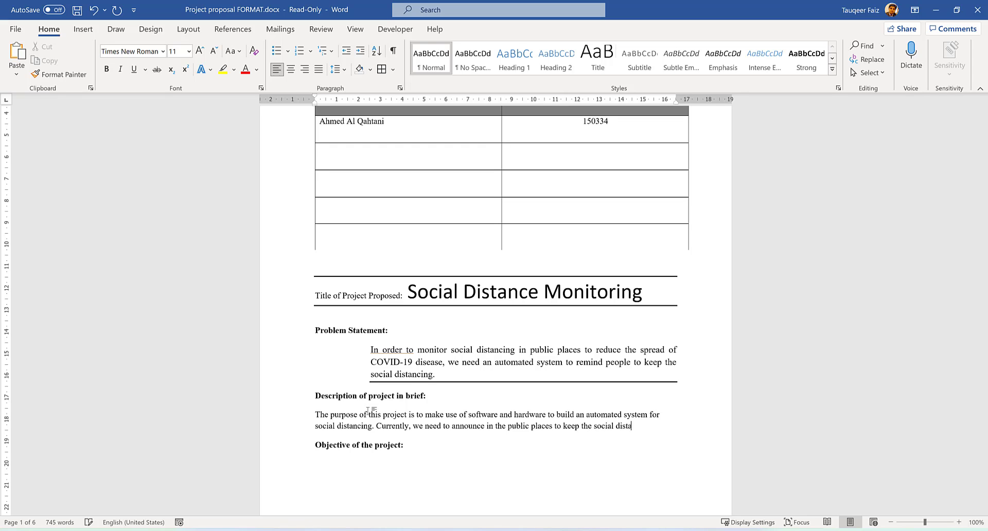
{"action": "type", "text": "ncing d"}
{"action": "type", "text": "ue to the "}
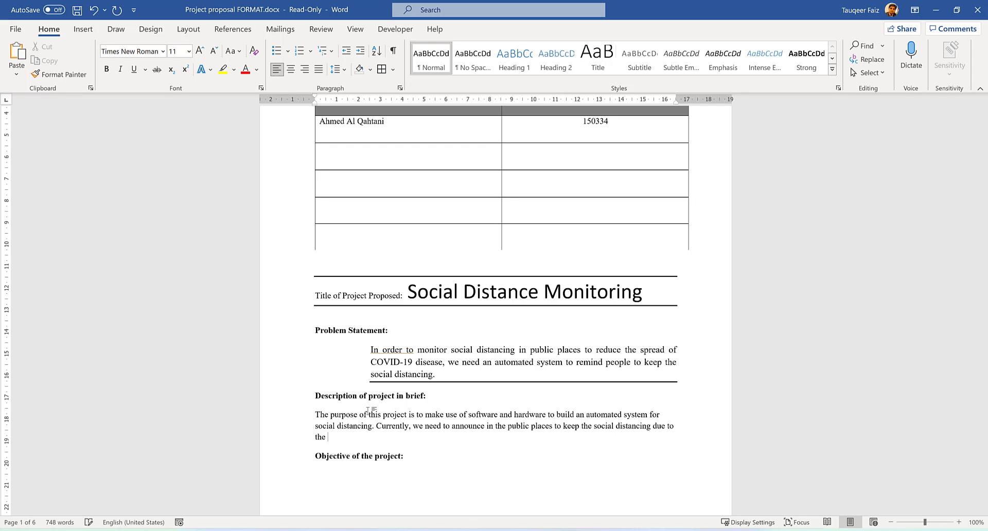
{"action": "type", "text": "pandem"}
{"action": "type", "text": "ic."}
{"action": "type", "text": " No"}
{"action": "type", "text": " automat"}
{"action": "type", "text": "ed s"}
{"action": "type", "text": "olutions"}
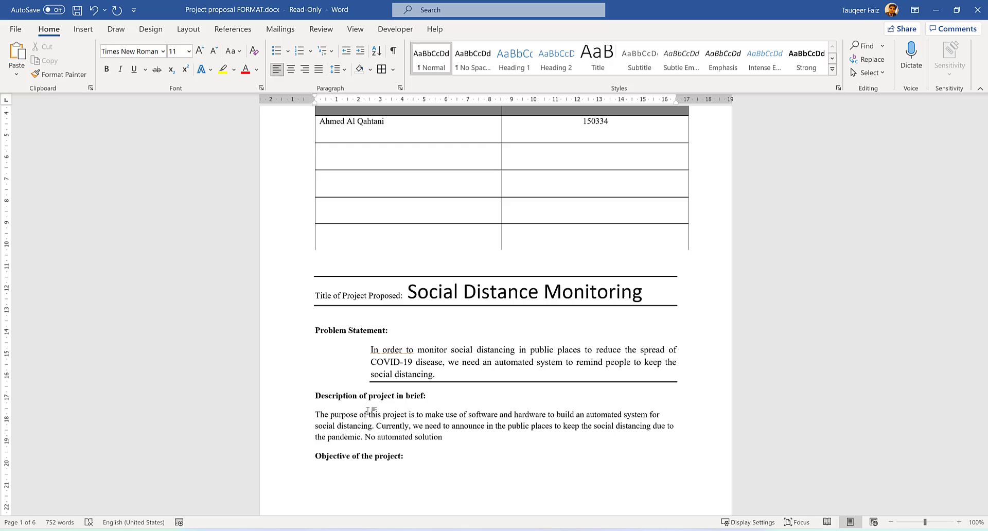
- Continue the description: detect violations, sound alarms or announce, inform the public, record violations daily
{"action": "type", "text": "is avail"}
{"action": "type", "text": "able "}
{"action": "type", "text": "which"}
{"action": "type", "text": " ch"}
{"action": "key", "text": "BackSpace"}
{"action": "type", "text": "an dete"}
{"action": "type", "text": "ct the v"}
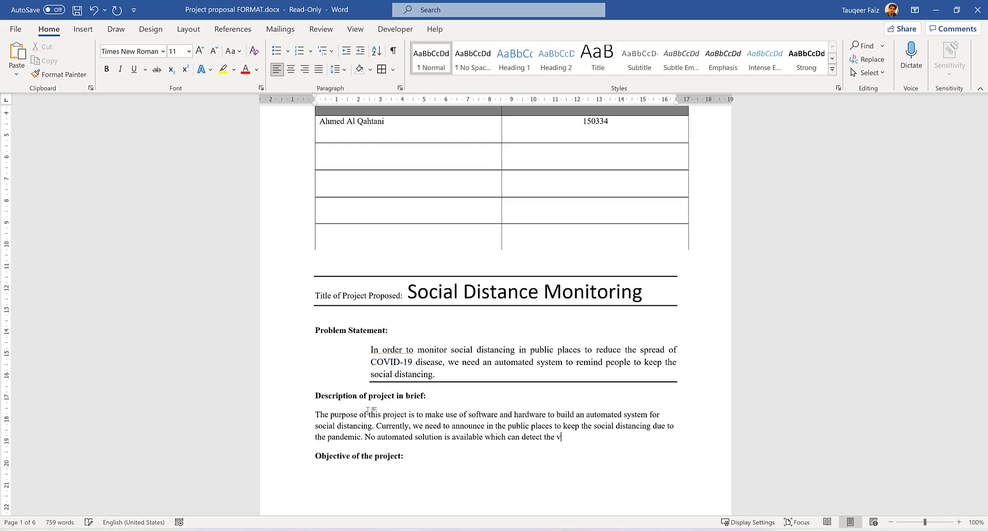
{"action": "type", "text": "iolation "}
{"action": "type", "text": "of such is"}
{"action": "type", "text": "sues an"}
{"action": "type", "text": "d take imme"}
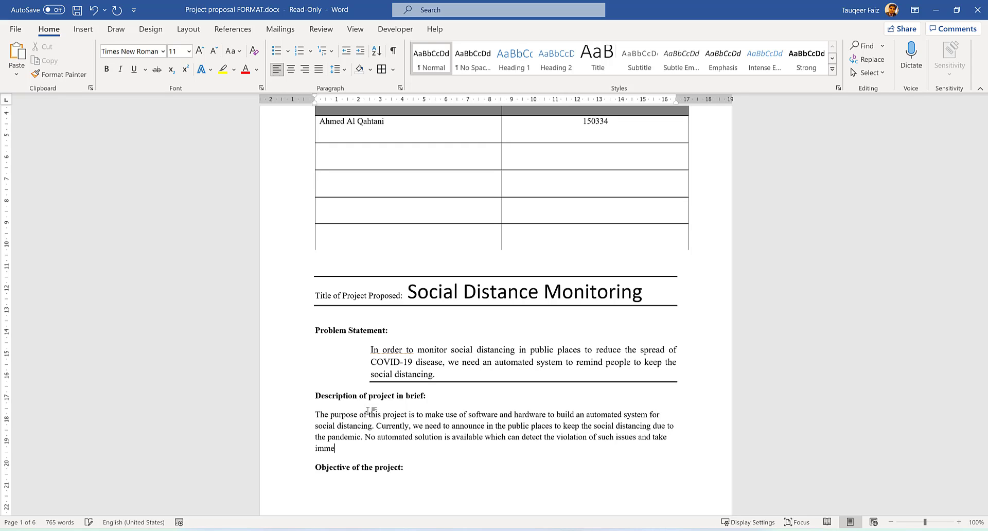
{"action": "type", "text": "diate"}
{"action": "type", "text": " measur"}
{"action": "type", "text": "es"}
{"action": "type", "text": " such as "}
{"action": "type", "text": "ringing "}
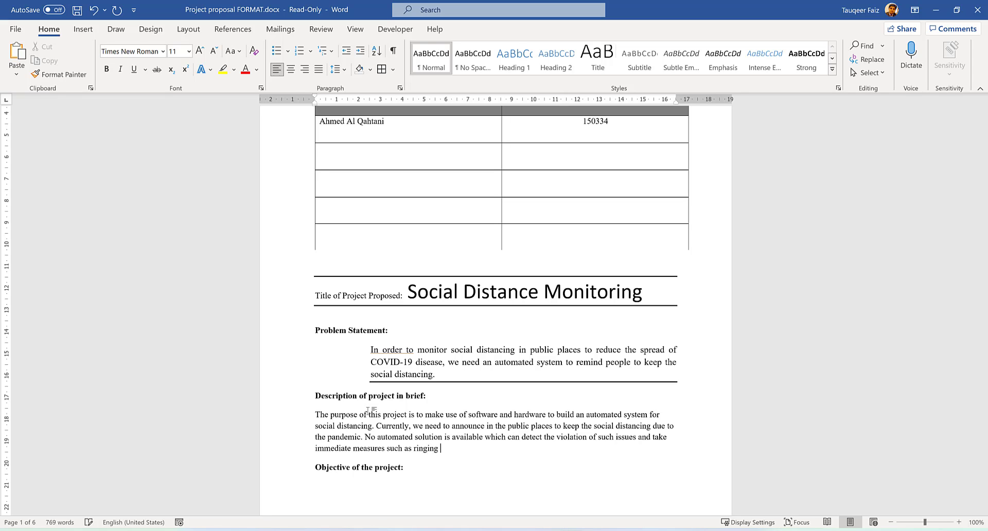
{"action": "type", "text": "of an "}
{"action": "type", "text": "ala"}
{"action": "type", "text": "rm,"}
{"action": "type", "text": " making "}
{"action": "type", "text": "an annou"}
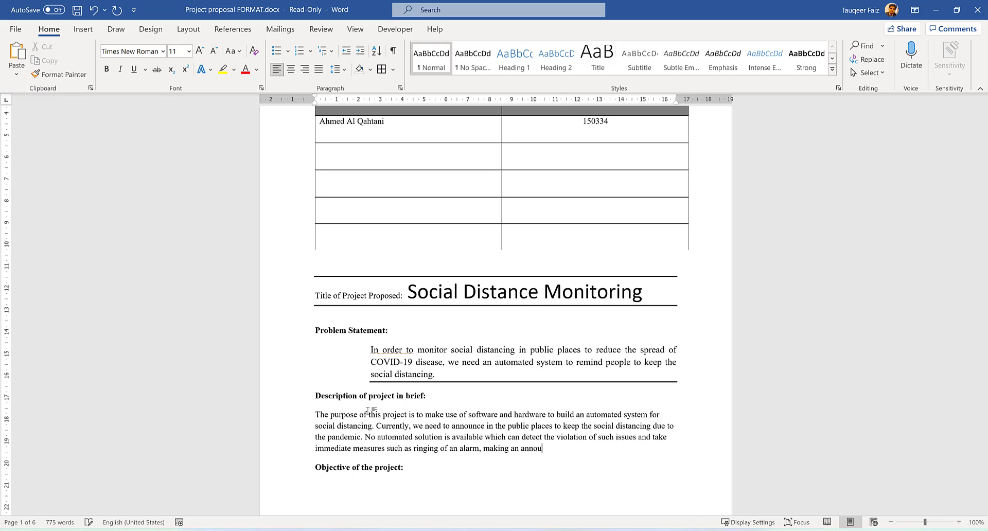
{"action": "type", "text": "ncement"}
{"action": "type", "text": " or sho"}
{"action": "type", "text": "wing so"}
{"action": "type", "text": "me informatio"}
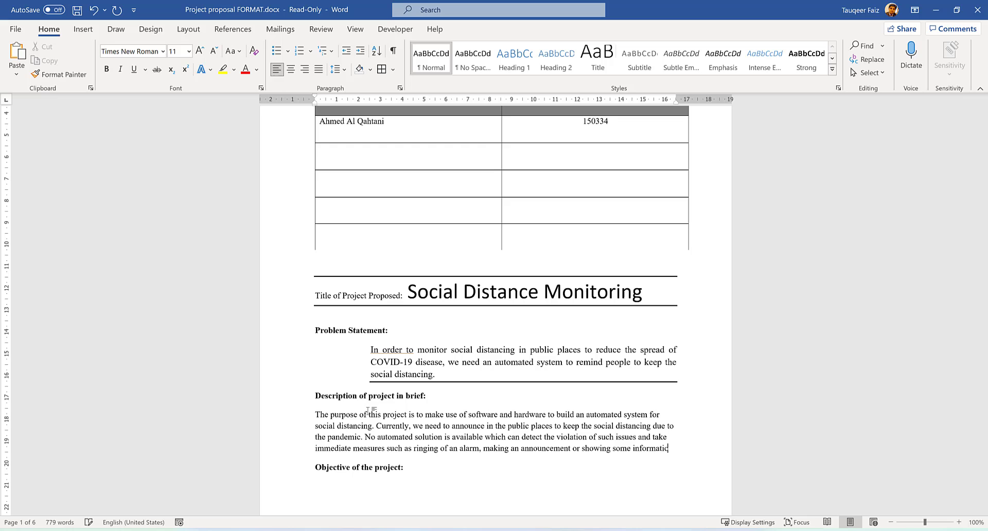
{"action": "type", "text": "n"}
{"action": "type", "text": " on e"}
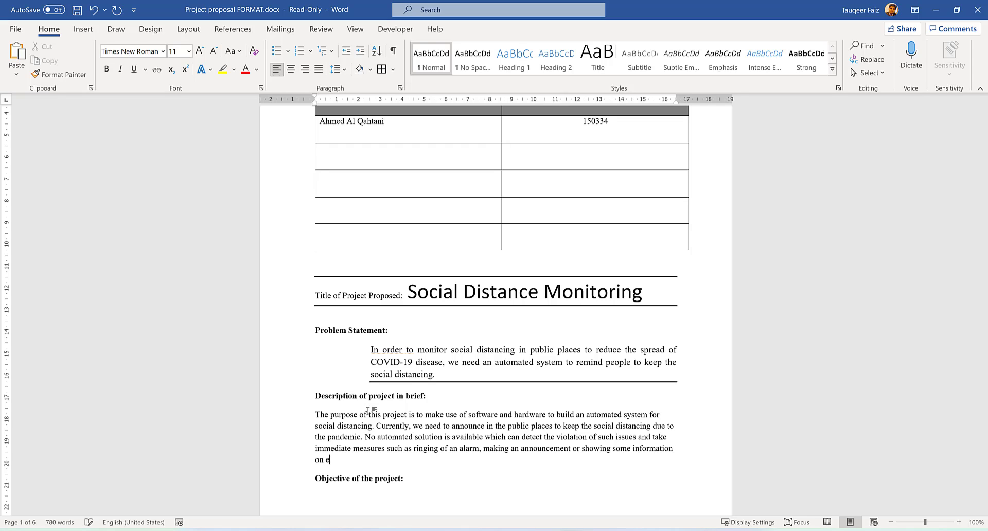
{"action": "type", "text": "lectroni"}
{"action": "type", "text": "c boar"}
{"action": "type", "text": "ds. W"}
{"action": "type", "text": "e wish to "}
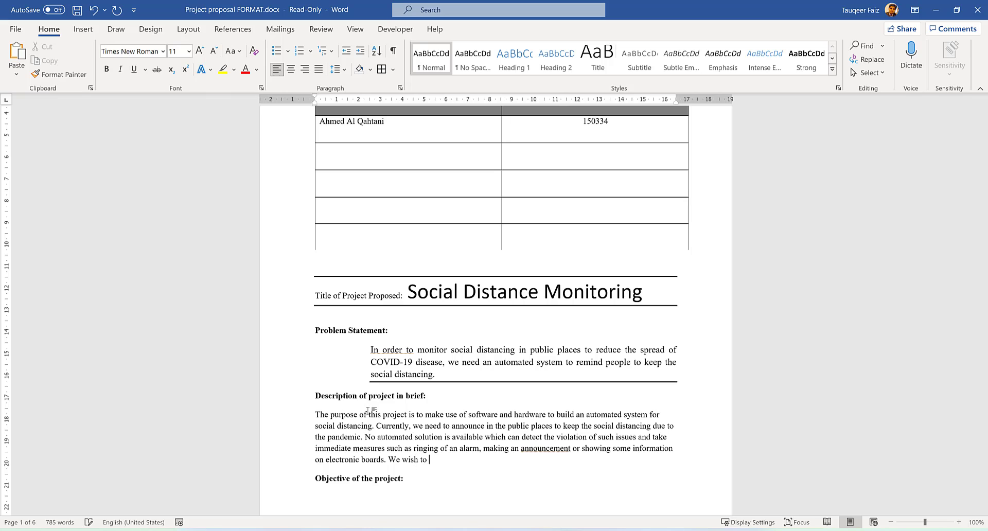
{"action": "type", "text": "have an"}
{"action": "type", "text": " automat"}
{"action": "type", "text": "ed "}
{"action": "type", "text": "sy"}
{"action": "type", "text": "stem which wi"}
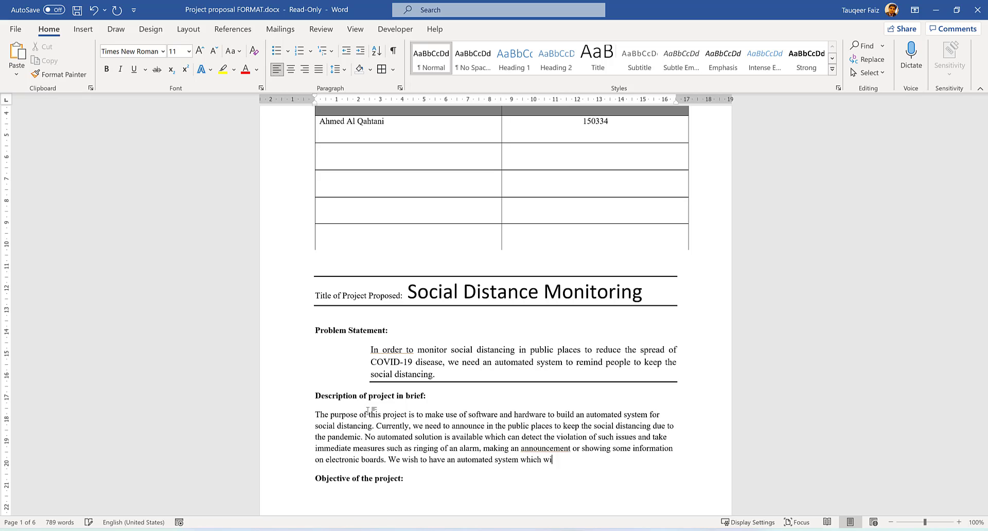
{"action": "type", "text": "ll mont"}
{"action": "key", "text": "BackSpace"}
{"action": "type", "text": "itor"}
{"action": "type", "text": " the social "}
{"action": "type", "text": "distancing in"}
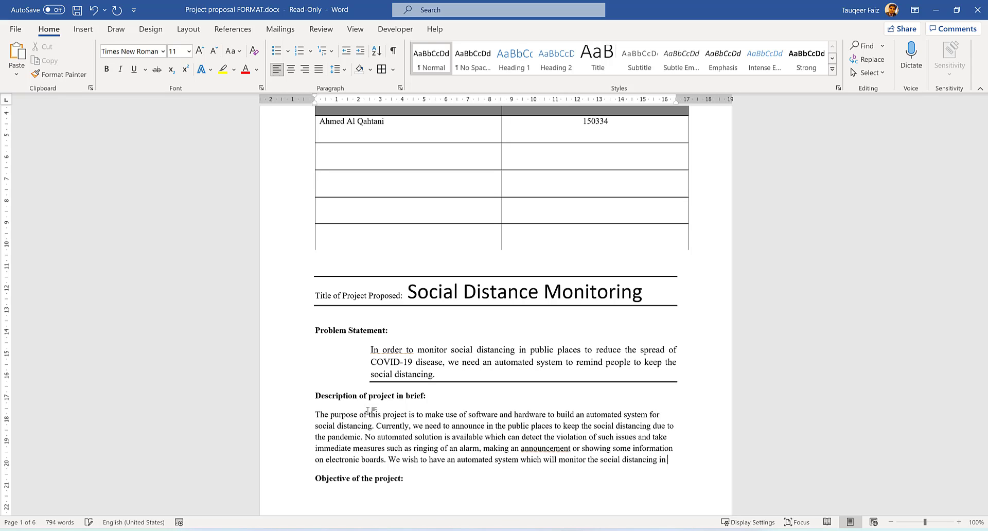
{"action": "type", "text": " public "}
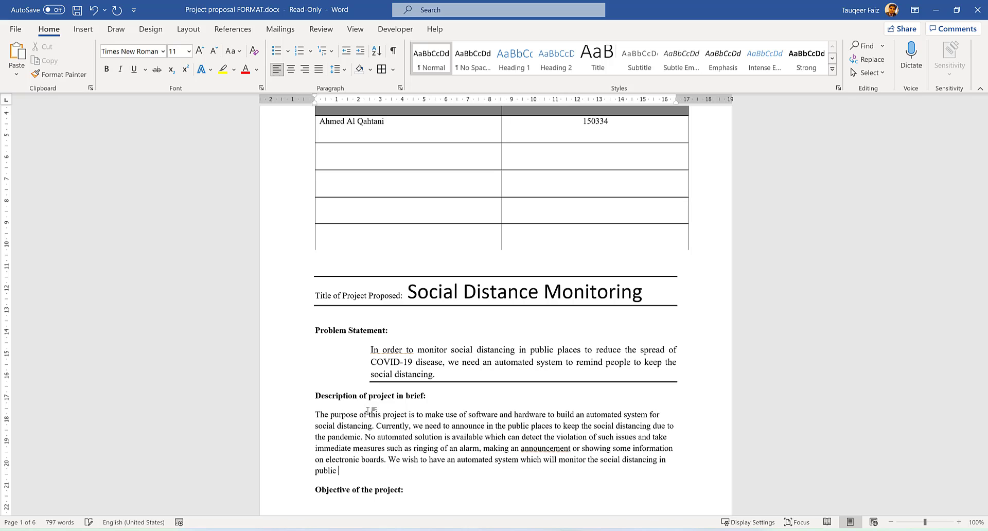
{"action": "type", "text": "pal"}
{"action": "key", "text": "BackSpace"}
{"action": "key", "text": "BackSpace"}
{"action": "type", "text": "lac"}
{"action": "type", "text": "es, "}
{"action": "type", "text": "and keep t"}
{"action": "type", "text": "he public "}
{"action": "type", "text": "infro"}
{"action": "key", "text": "BackSpace"}
{"action": "key", "text": "BackSpace"}
{"action": "type", "text": "o"}
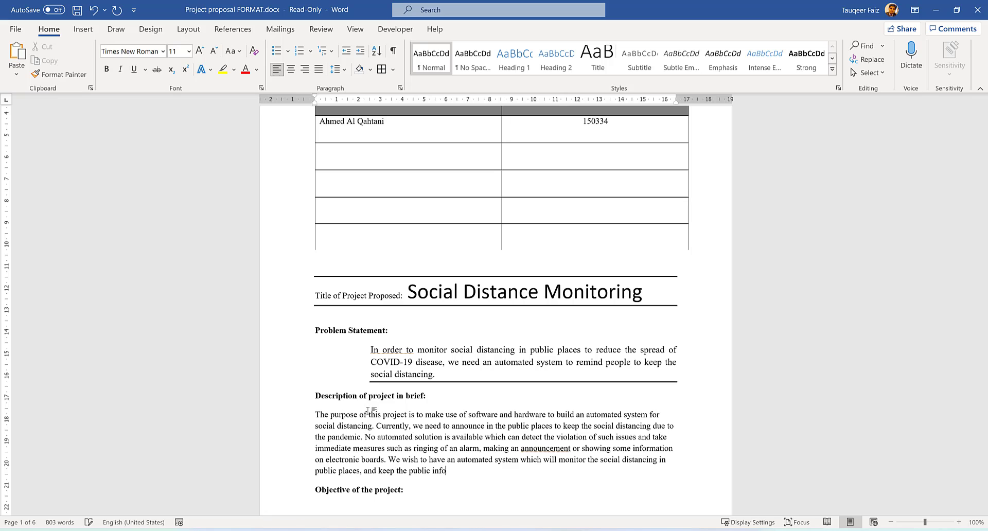
{"action": "type", "text": "rmed "}
{"action": "type", "text": "about this iss"}
{"action": "type", "text": "ue a"}
{"action": "type", "text": "nd record"}
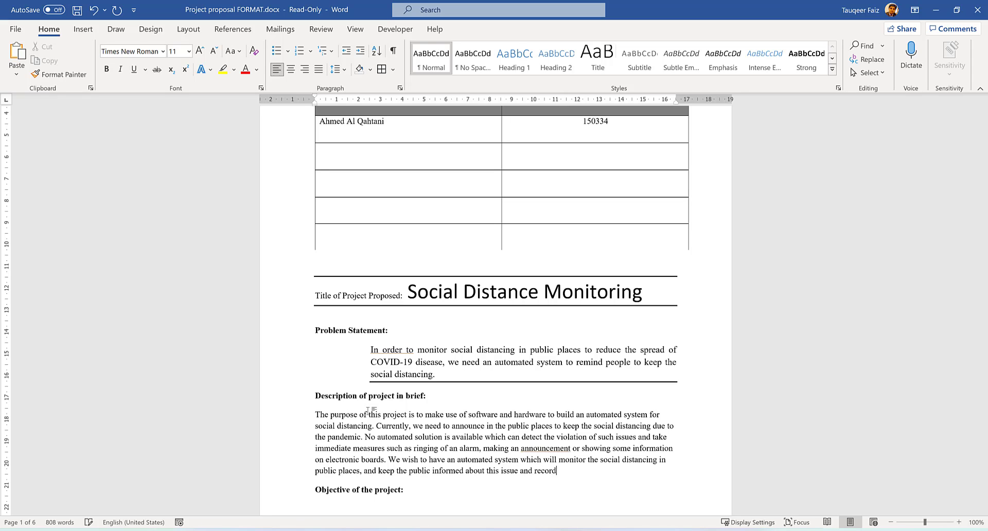
{"action": "type", "text": " the viol"}
{"action": "type", "text": "ation on d"}
{"action": "type", "text": "aily basi"}
{"action": "type", "text": "s for further "}
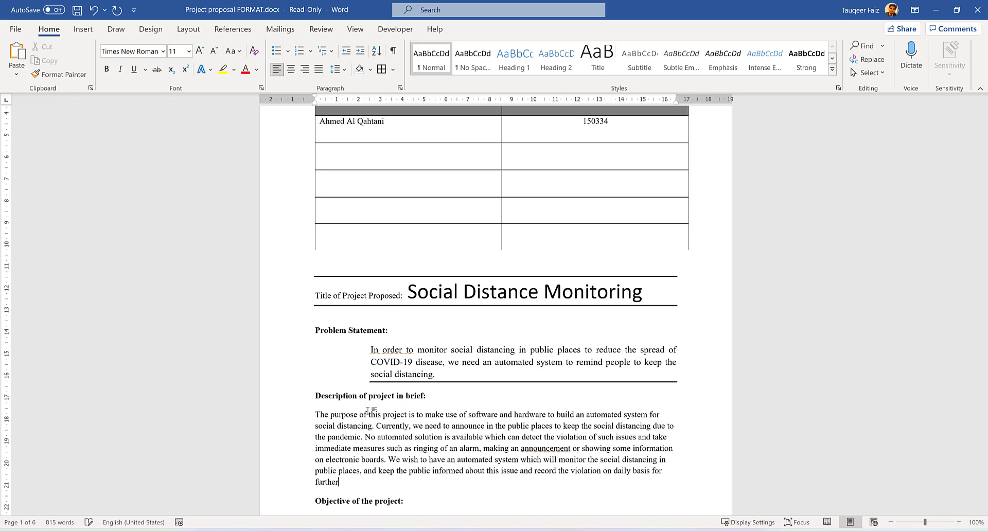
{"action": "type", "text": "investi"}
{"action": "type", "text": "gation."}
- Move the 'Objective of the project:' heading to page 2 and start on the empty line below it
{"action": "scroll", "coordinate": [412, 452], "scroll_direction": "down", "scroll_amount": 2}
{"action": "scroll", "coordinate": [420, 480], "scroll_direction": "down", "scroll_amount": 3}
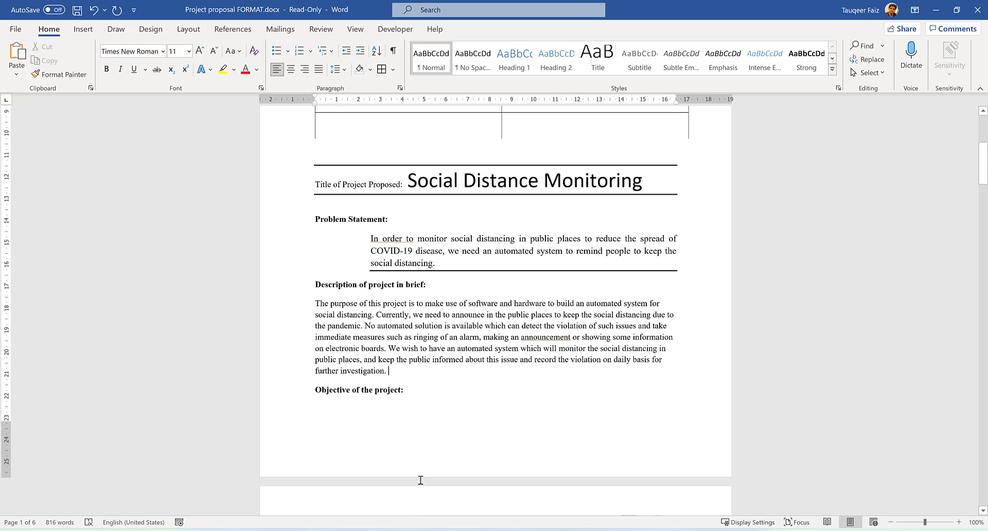
{"action": "scroll", "coordinate": [421, 458], "scroll_direction": "down", "scroll_amount": 2}
{"action": "left_click", "coordinate": [317, 322]}
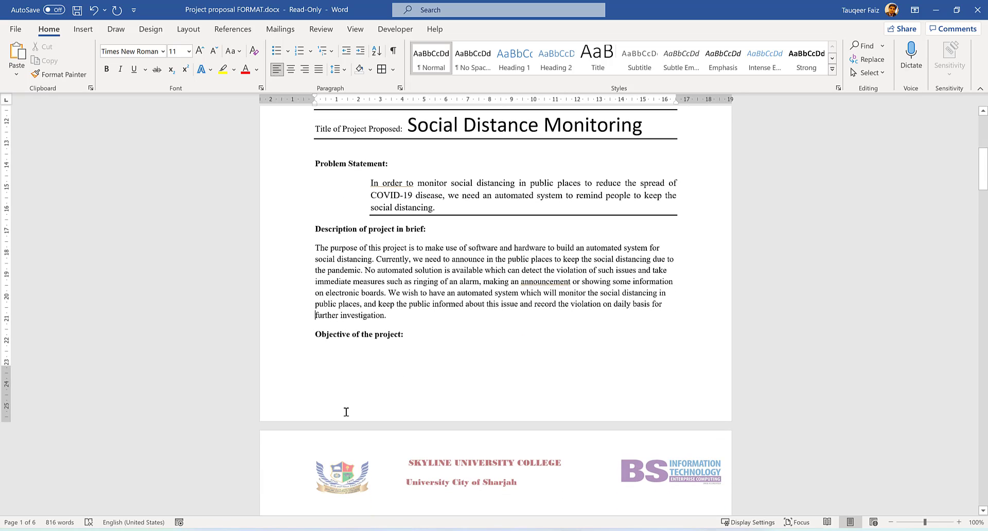
{"action": "left_click", "coordinate": [316, 337]}
{"action": "key", "text": "Return"}
{"action": "key", "text": "Return"}
{"action": "key", "text": "Return"}
{"action": "scroll", "coordinate": [316, 345], "scroll_direction": "down", "scroll_amount": 3}
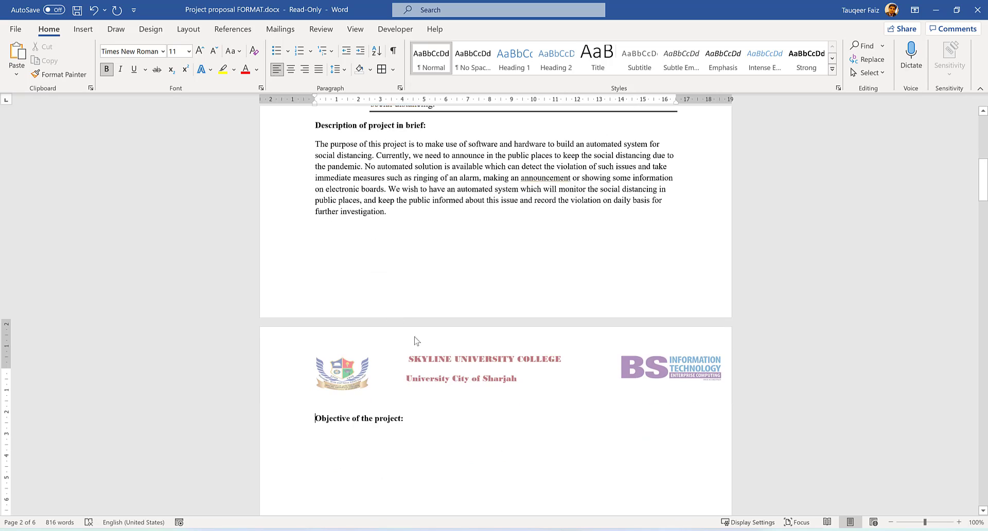
{"action": "scroll", "coordinate": [391, 391], "scroll_direction": "down", "scroll_amount": 5}
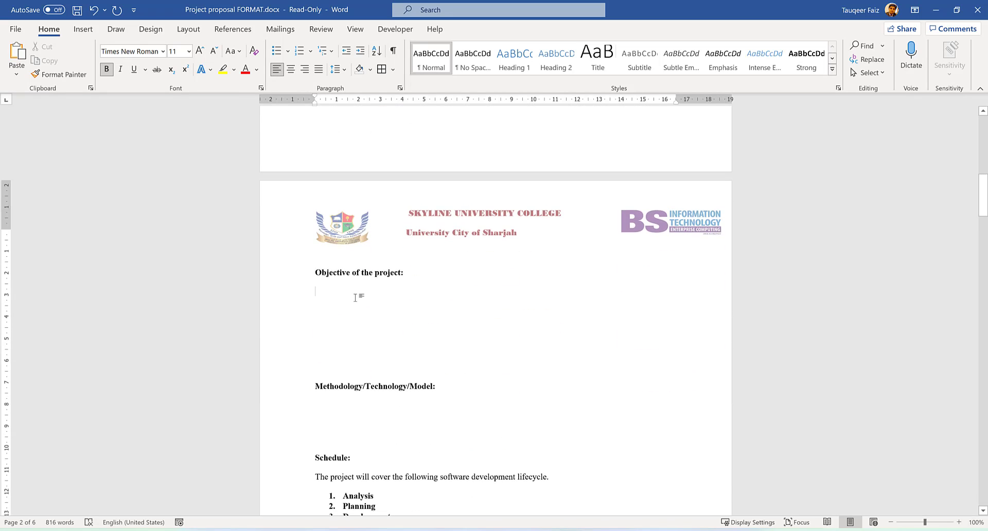
{"action": "left_click", "coordinate": [359, 296]}
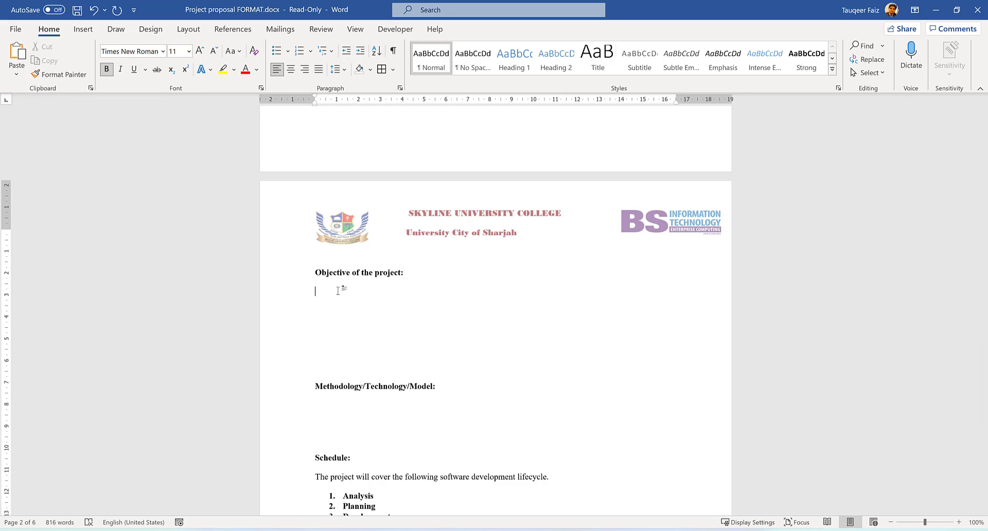
{"action": "scroll", "coordinate": [346, 331], "scroll_direction": "down", "scroll_amount": 4}
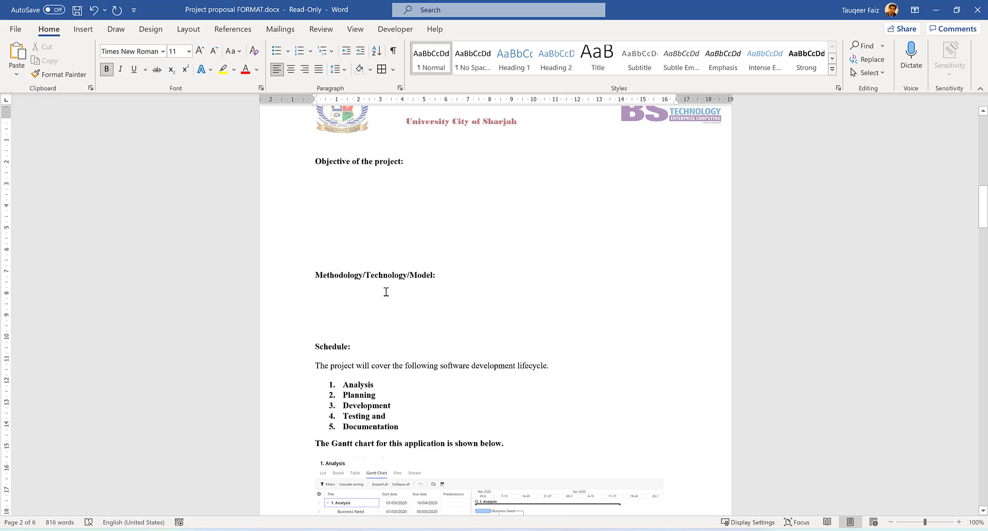
- Write the lead-in line 'The project objectives are:' followed by an unbulleted new line
{"action": "type", "text": "The p"}
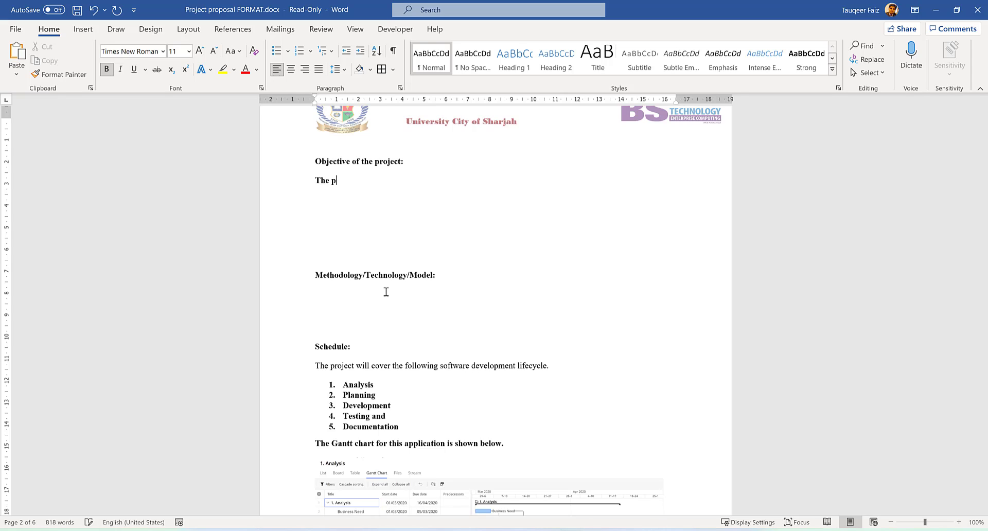
{"action": "type", "text": "roject "}
{"action": "type", "text": "obeje"}
{"action": "key", "text": "BackSpace"}
{"action": "key", "text": "BackSpace"}
{"action": "key", "text": "BackSpace"}
{"action": "type", "text": "jective"}
{"action": "type", "text": "w"}
{"action": "type", "text": "s are:"}
{"action": "key", "text": "Return"}
{"action": "key", "text": "ctrl+shift+l"}
{"action": "key", "text": "ctrl+z"}
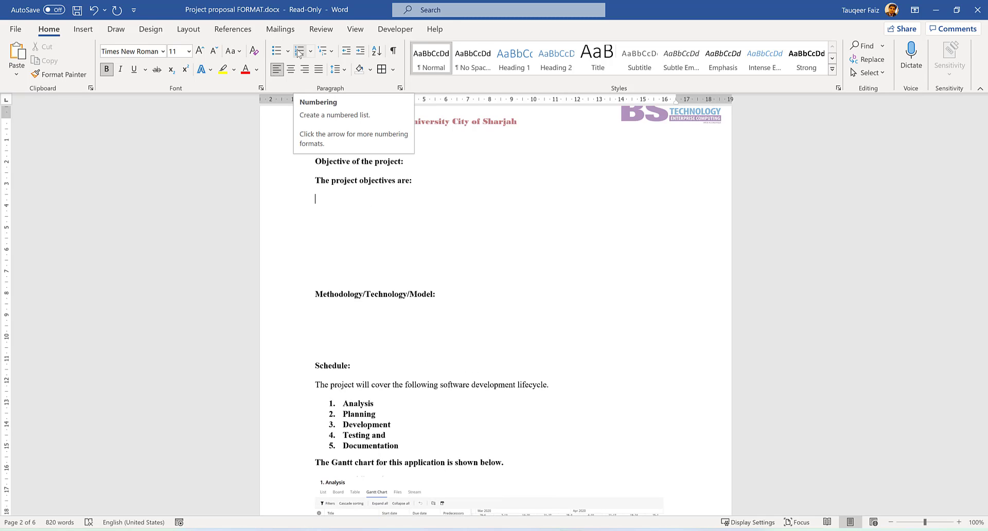
- Start a numbered list with objective 1 about monitoring public places for social distancing
{"action": "left_click", "coordinate": [299, 51]}
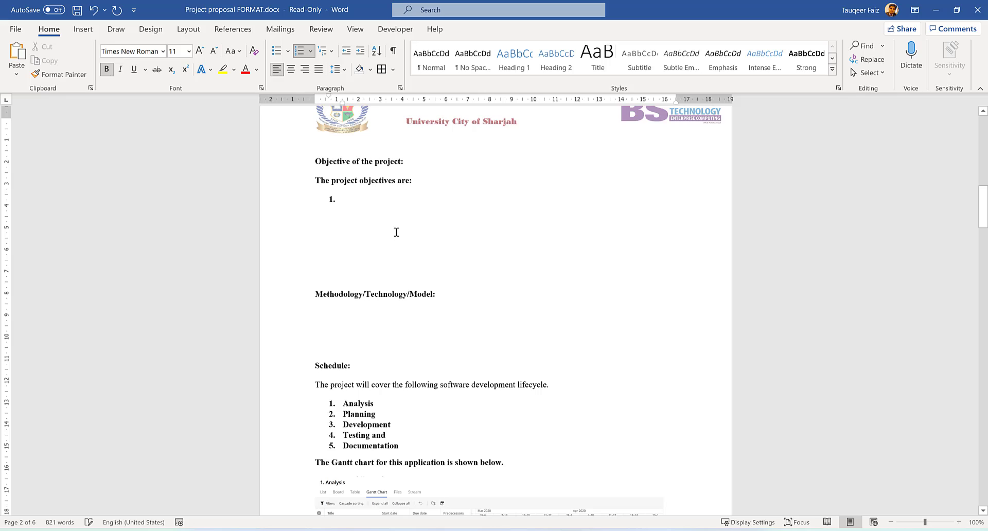
{"action": "type", "text": "The "}
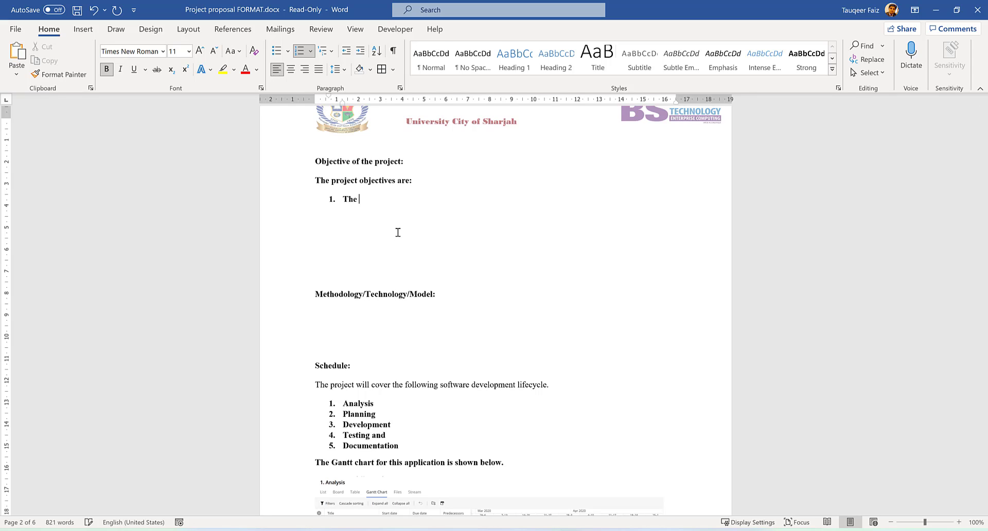
{"action": "type", "text": "application "}
{"action": "type", "text": "will monito"}
{"action": "type", "text": "r the publ"}
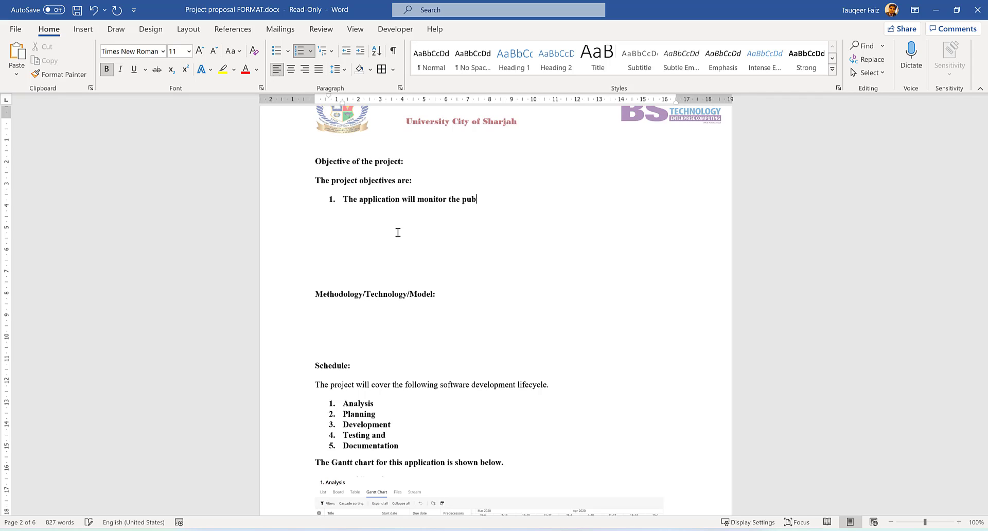
{"action": "type", "text": "ic pla"}
{"action": "type", "text": "ces to"}
{"action": "type", "text": " ensure the "}
{"action": "type", "text": "soic"}
{"action": "key", "text": "BackSpace"}
{"action": "key", "text": "BackSpace"}
{"action": "type", "text": "cia"}
{"action": "type", "text": "l distanc"}
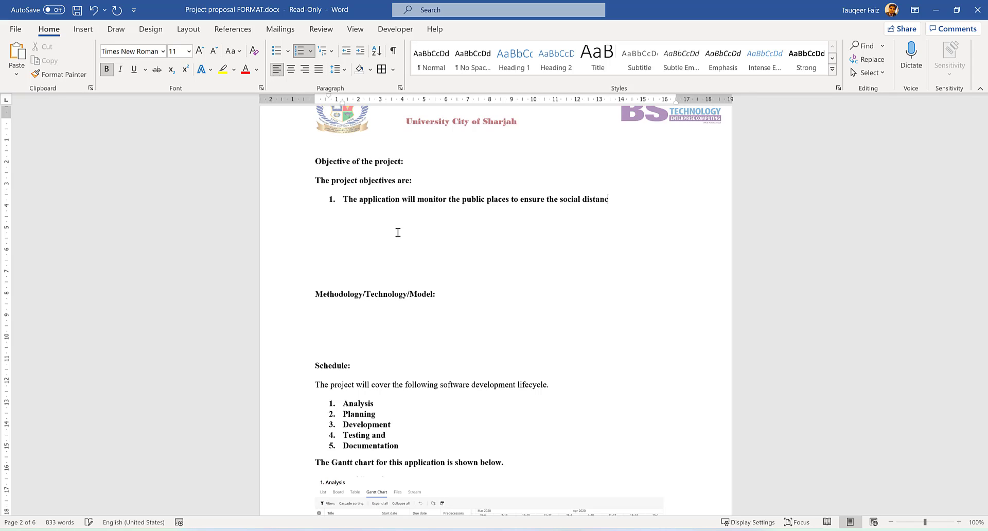
{"action": "type", "text": "ing"}
{"action": "key", "text": "Return"}
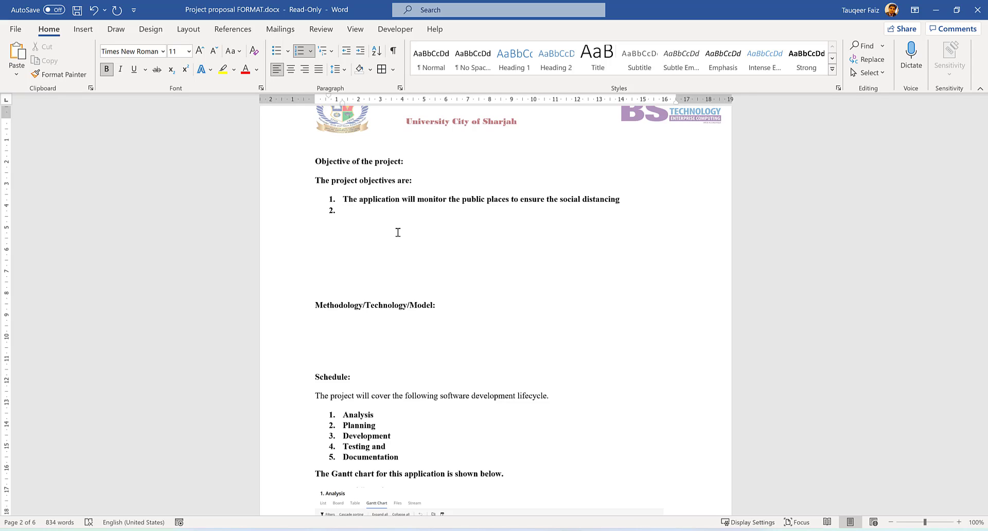
- Add objectives on 1-meter distance in gatherings, informing authorities, and daily violation records
{"action": "type", "text": "Min"}
{"action": "type", "text": "imum 1 mete"}
{"action": "type", "text": "r distanc"}
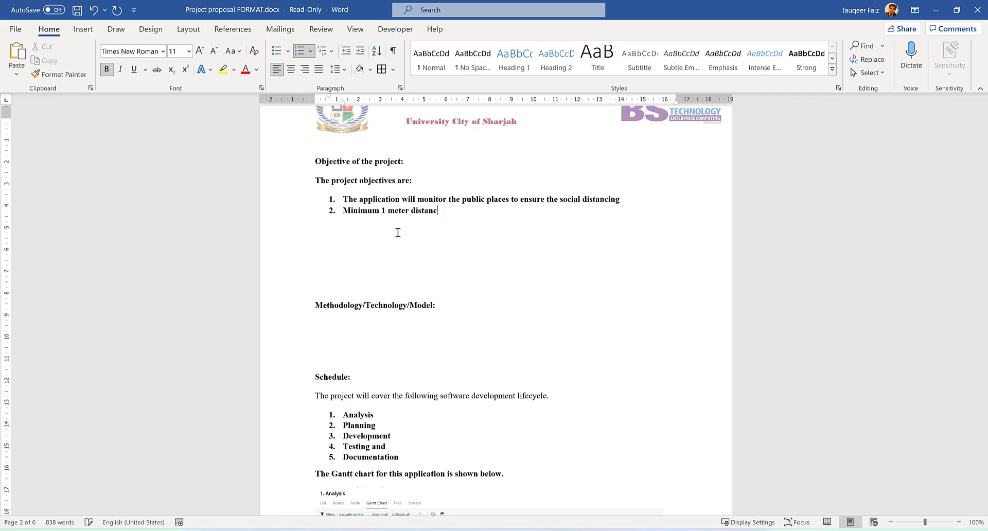
{"action": "type", "text": "e should b"}
{"action": "type", "text": "e maintained "}
{"action": "type", "text": "in a socia"}
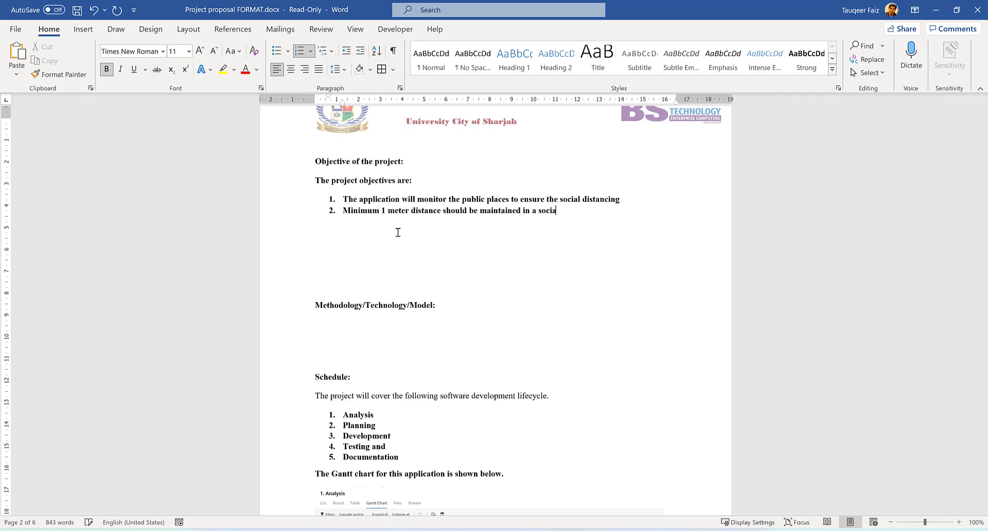
{"action": "type", "text": "l gather"}
{"action": "type", "text": "ing su"}
{"action": "type", "text": "ch as fo"}
{"action": "type", "text": "od cour"}
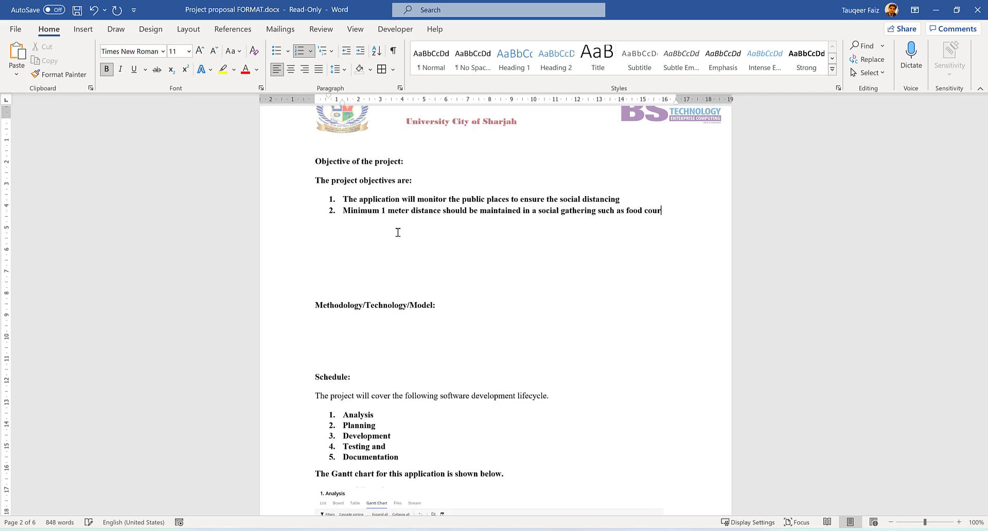
{"action": "type", "text": "ts,"}
{"action": "type", "text": " POS "}
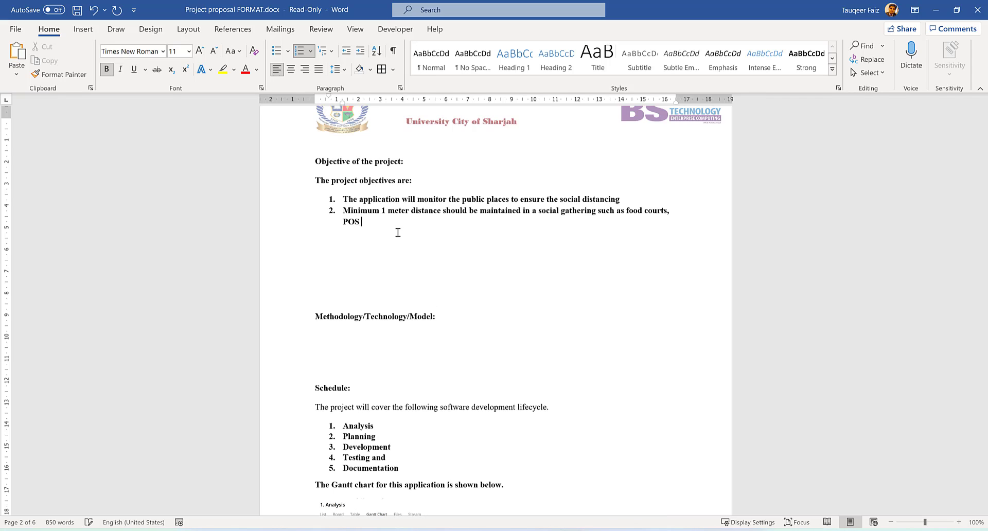
{"action": "type", "text": "counter"}
{"action": "type", "text": "s etc."}
{"action": "key", "text": "Return"}
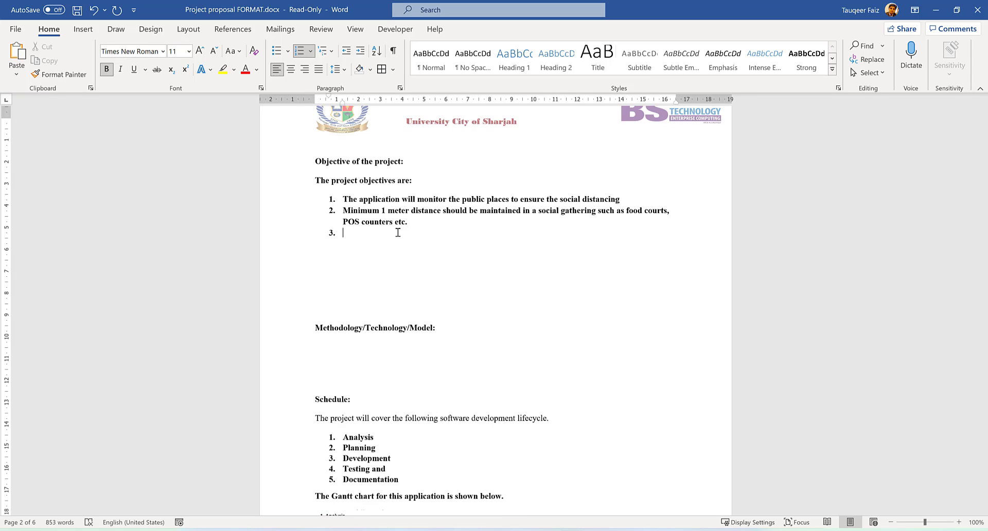
{"action": "type", "text": "Informt"}
{"action": "key", "text": "BackSpace"}
{"action": "type", "text": "/ A"}
{"action": "type", "text": "nnounce"}
{"action": "type", "text": " the autho"}
{"action": "type", "text": "rities"}
{"action": "type", "text": " if people "}
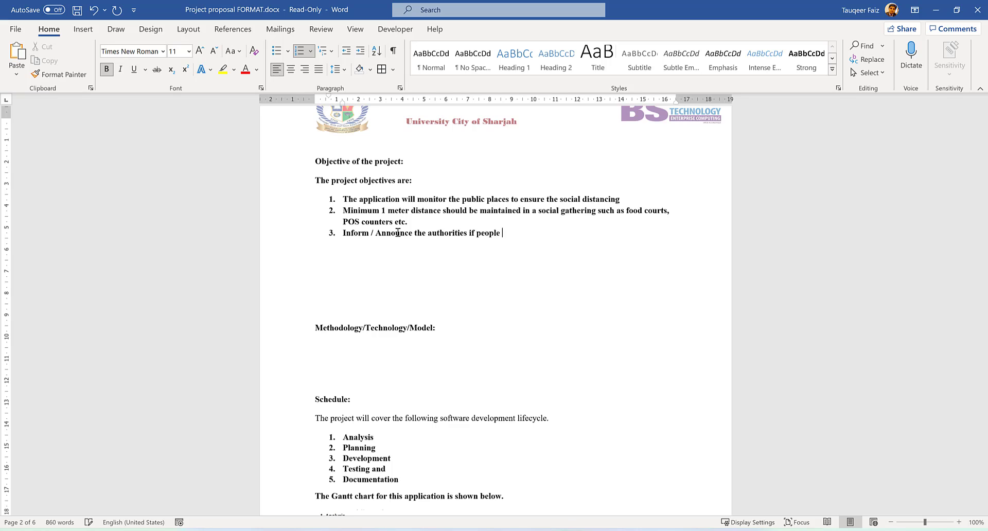
{"action": "type", "text": "are viol"}
{"action": "type", "text": "ating the r"}
{"action": "type", "text": "ules."}
{"action": "key", "text": "Return"}
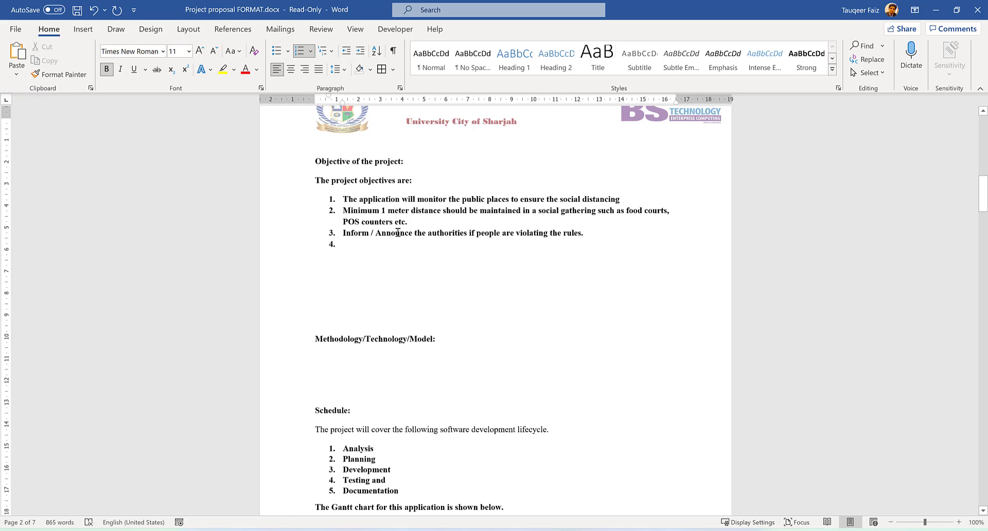
{"action": "type", "text": "Keep "}
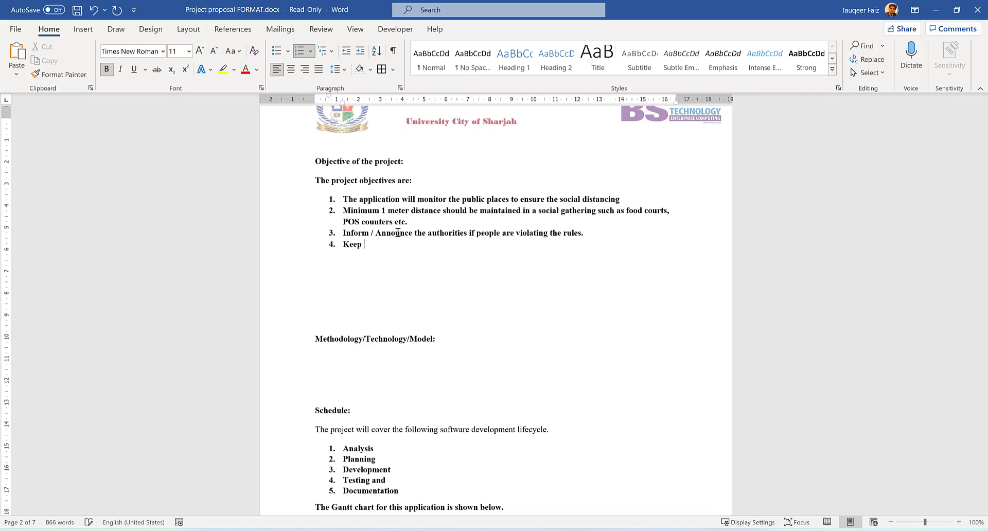
{"action": "type", "text": "a record"}
{"action": "type", "text": " of daily v"}
{"action": "type", "text": "iolations"}
{"action": "type", "text": " and share "}
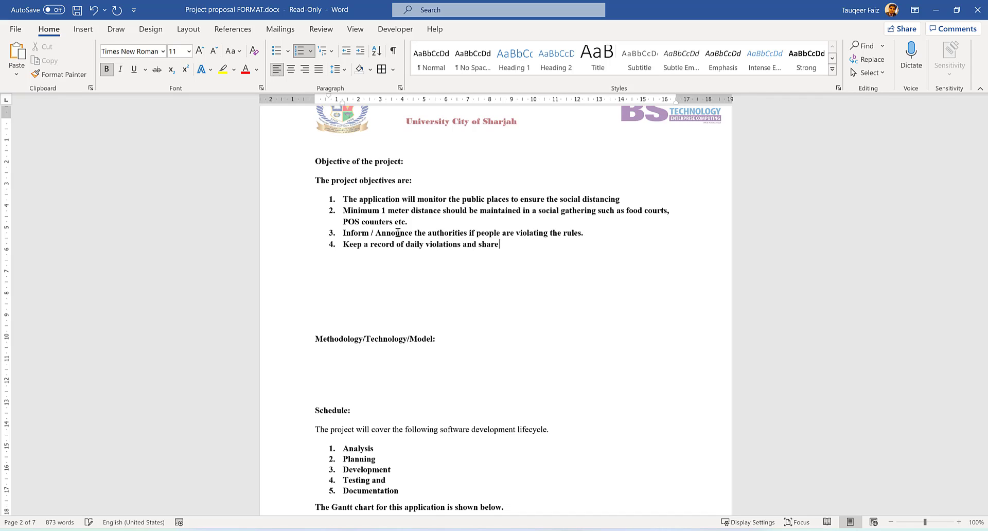
{"action": "type", "text": "the repor"}
{"action": "type", "text": "t"}
{"action": "type", "text": " to the intend"}
{"action": "type", "text": "ed au"}
{"action": "type", "text": "dience."}
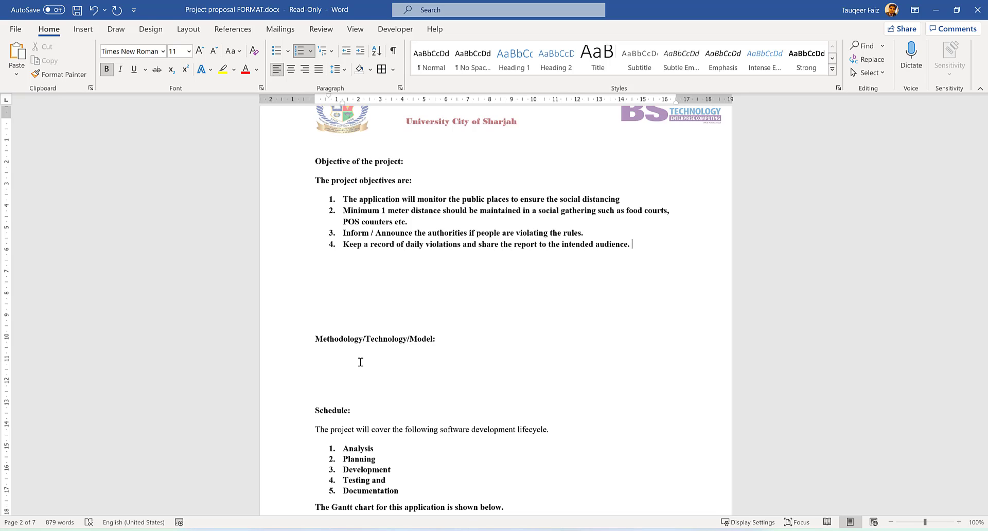
{"action": "scroll", "coordinate": [365, 381], "scroll_direction": "down", "scroll_amount": 2}
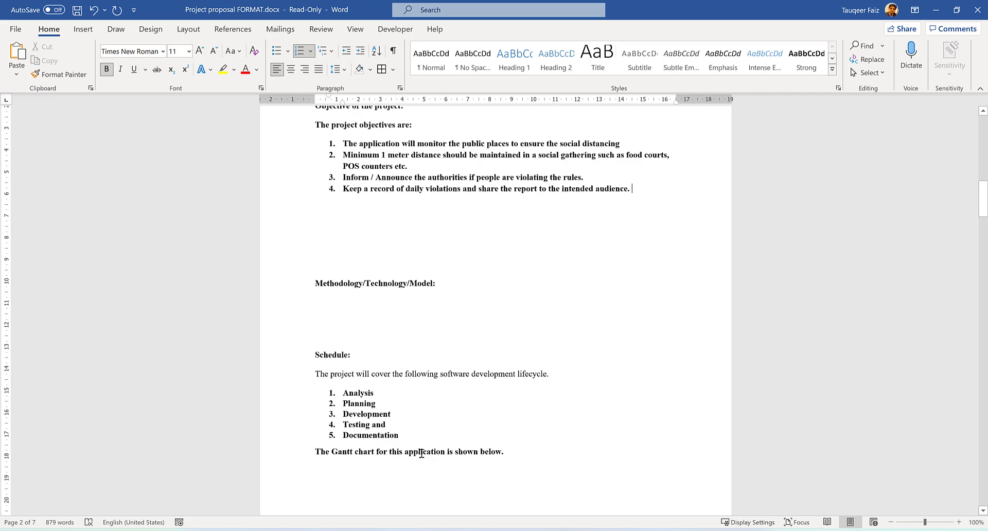
{"action": "left_click", "coordinate": [631, 332]}
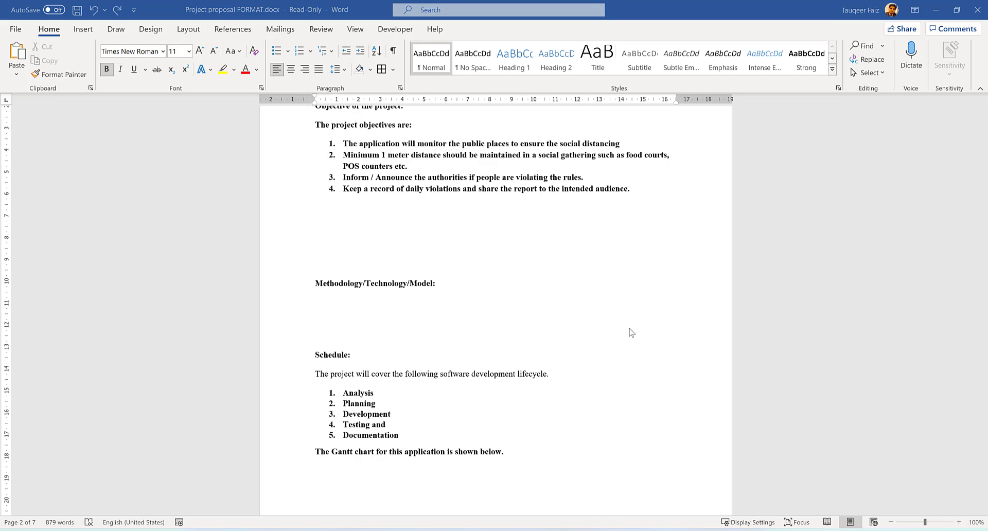